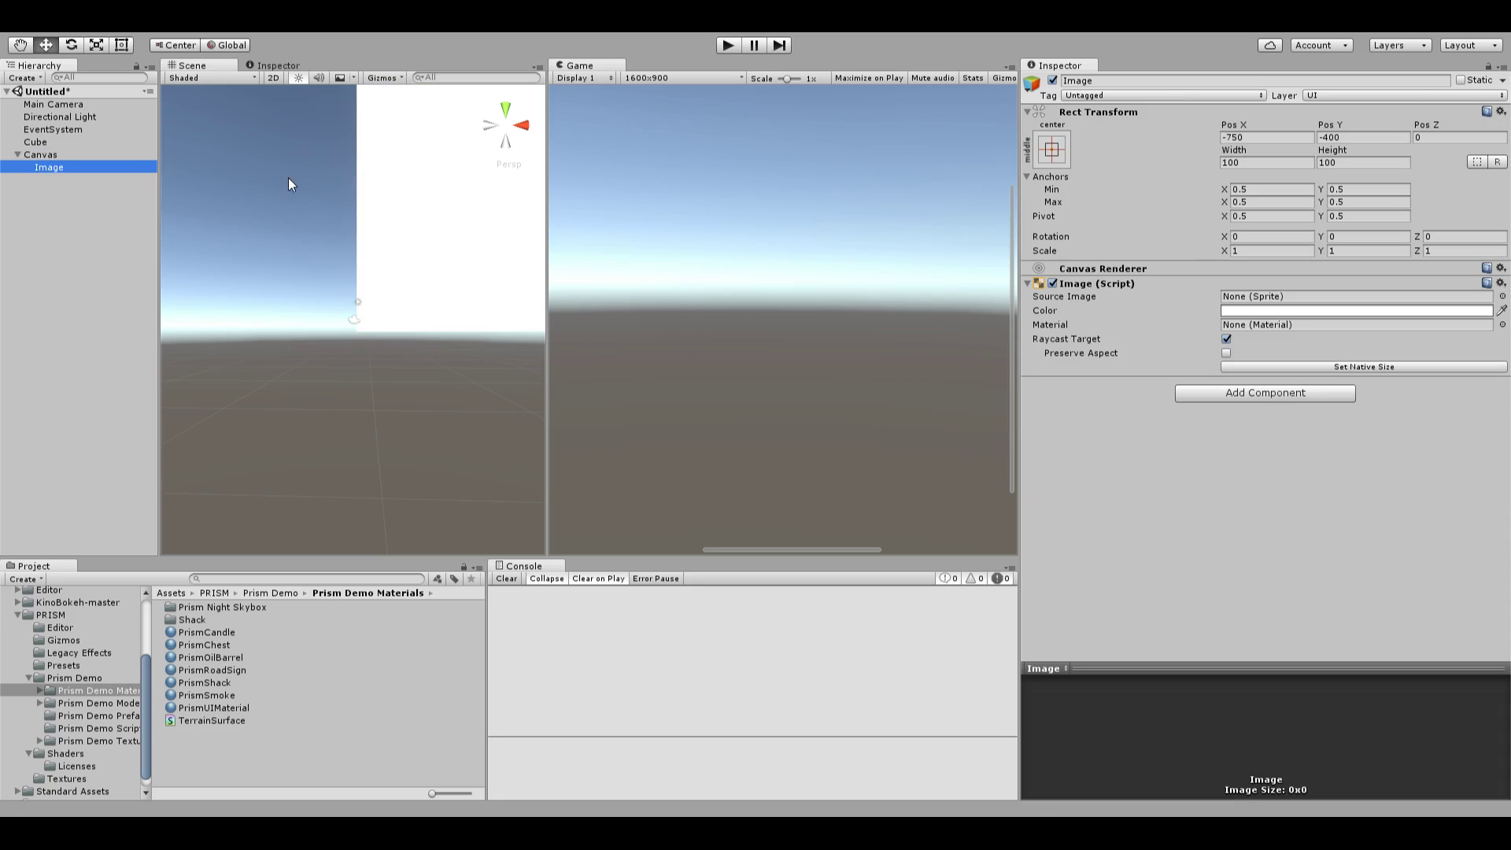
Step: Duplicate the white image, then move the original Image toward the centre of the camera view
key("ctrl+d")
double_click(79, 169)
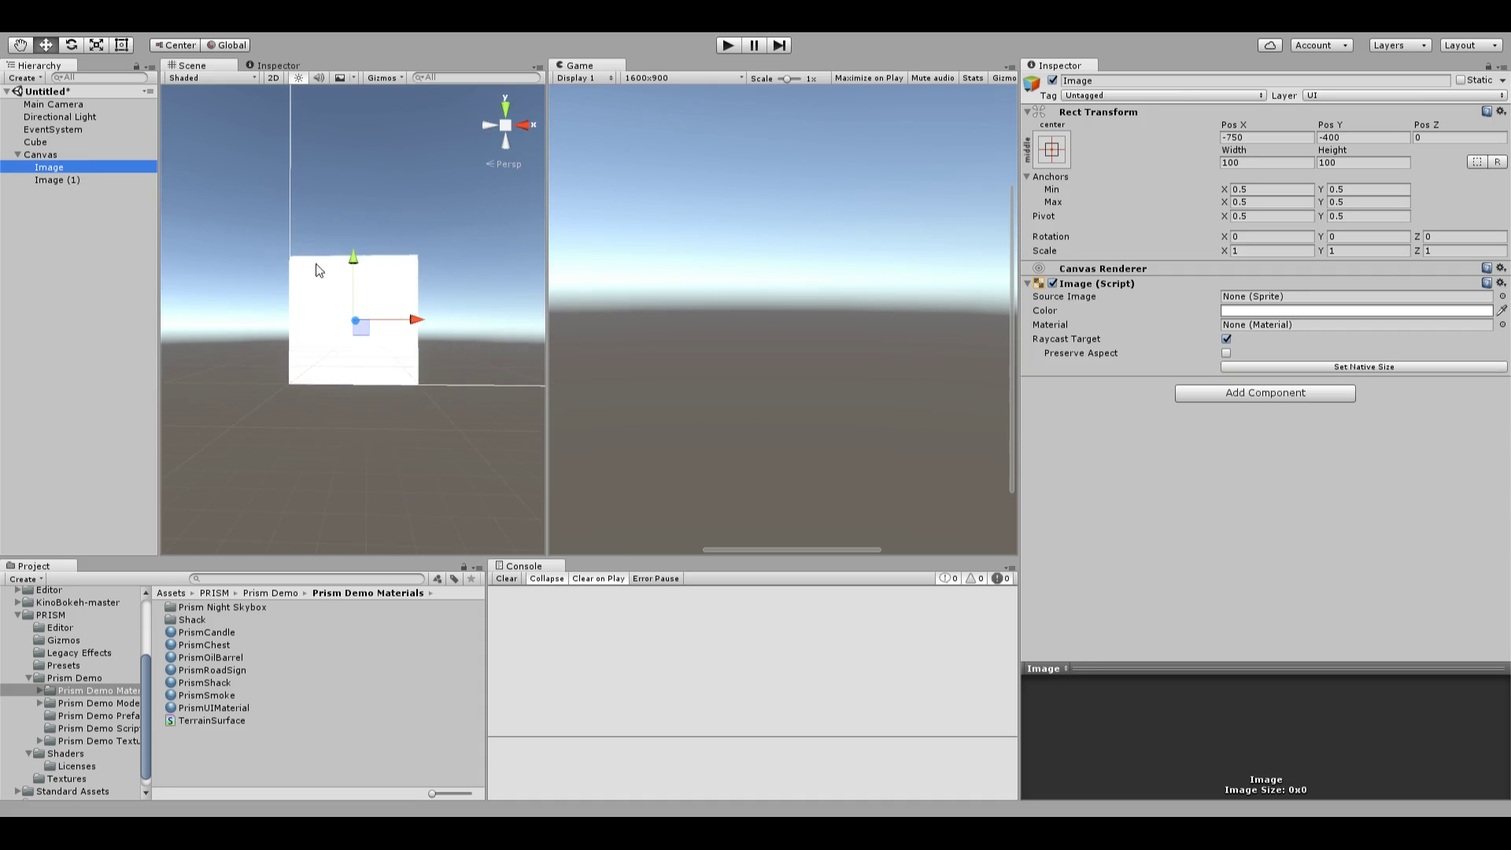
scroll(296, 376, "down", 5)
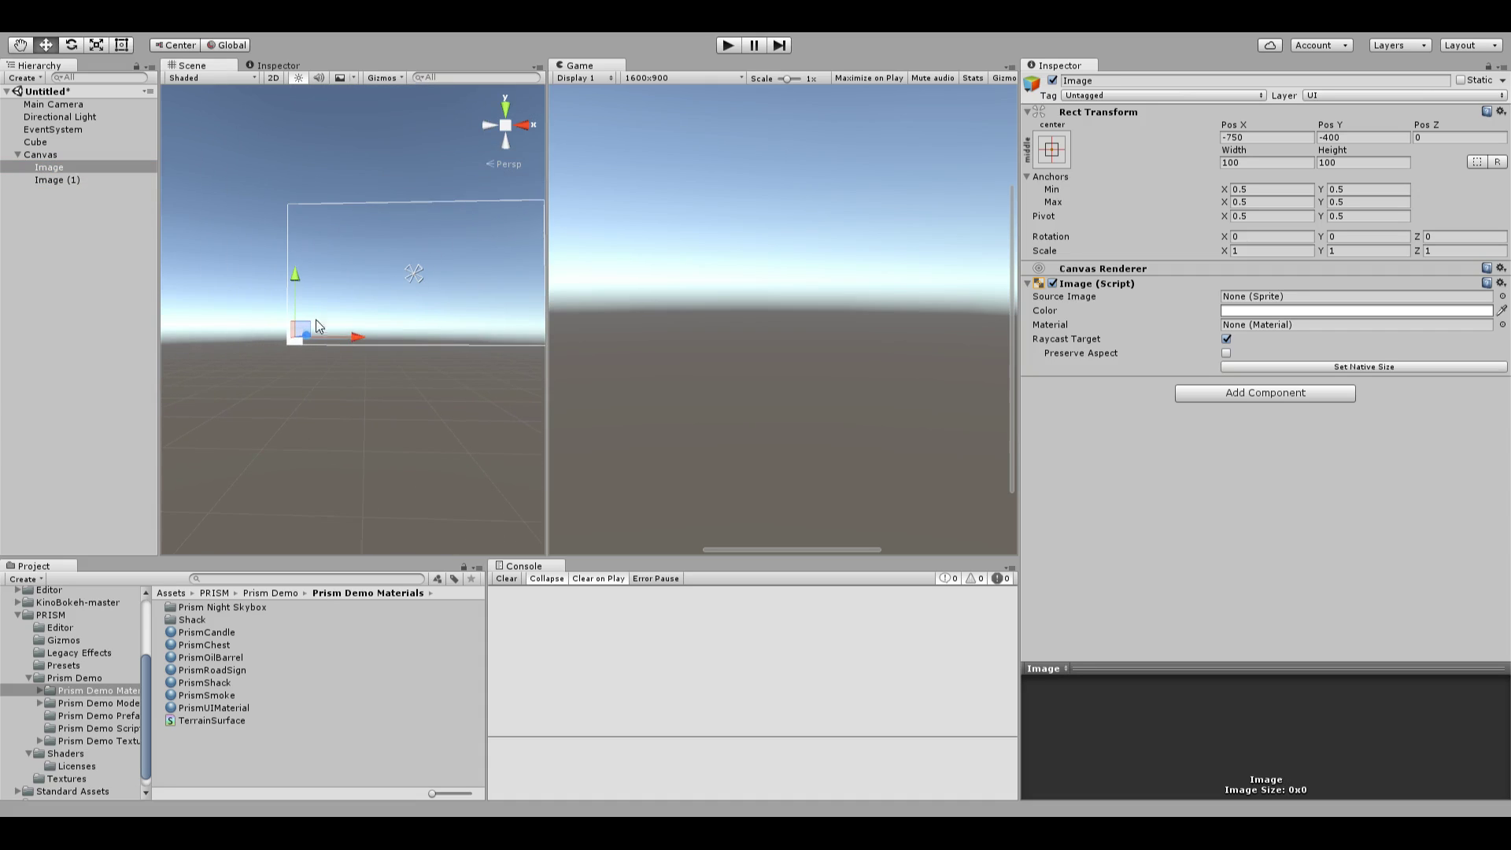
left_click_drag(342, 328, 449, 332)
left_click(78, 170)
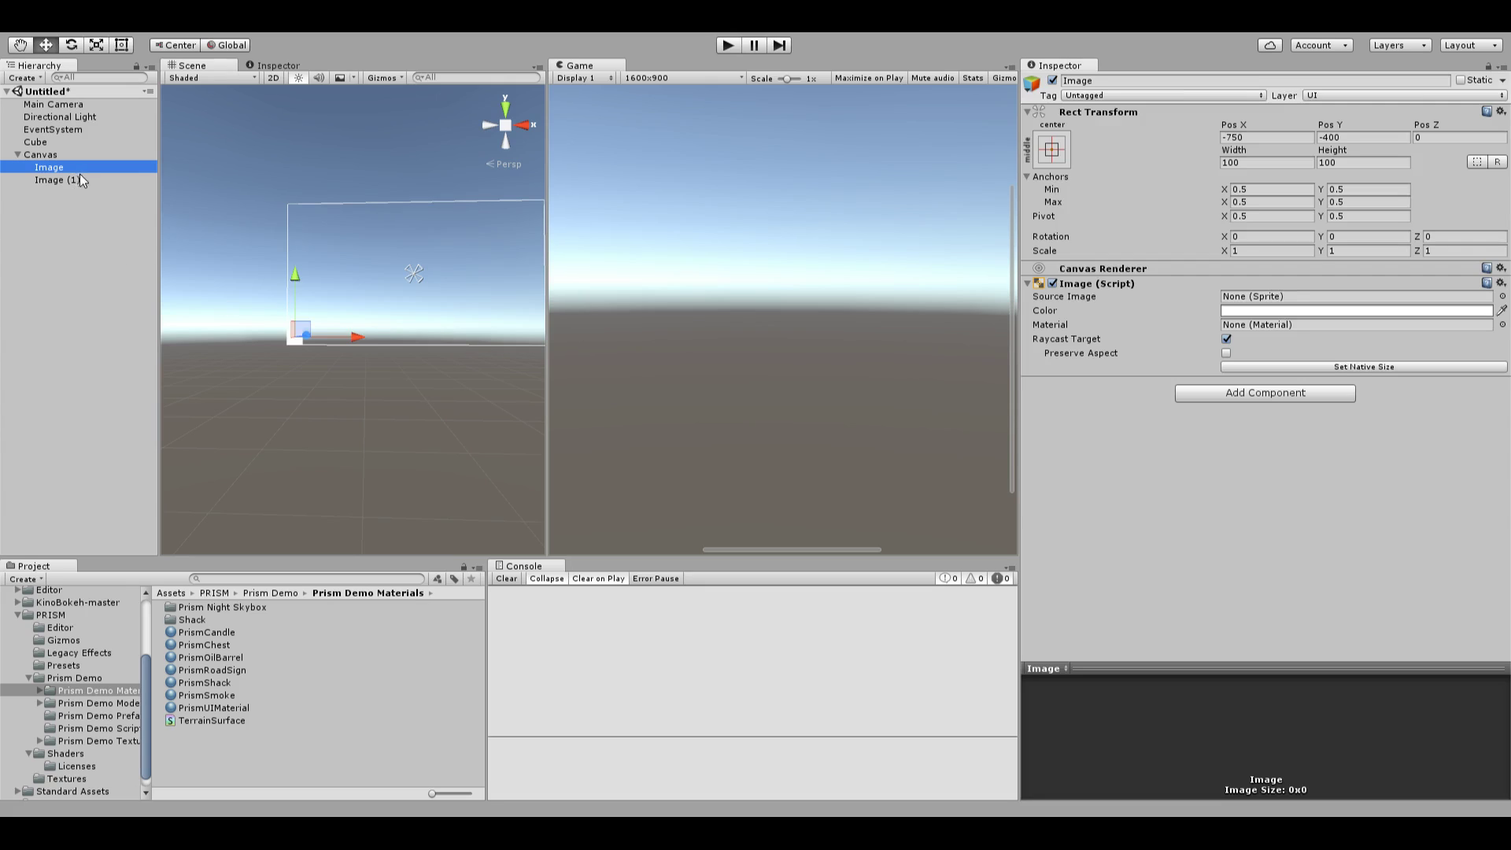
left_click_drag(356, 344, 493, 342)
left_click_drag(432, 283, 438, 232)
Step: Move Image (1) into view just below the first square so they overlap
left_click(69, 180)
left_click_drag(356, 340, 484, 338)
left_click_drag(427, 275, 438, 227)
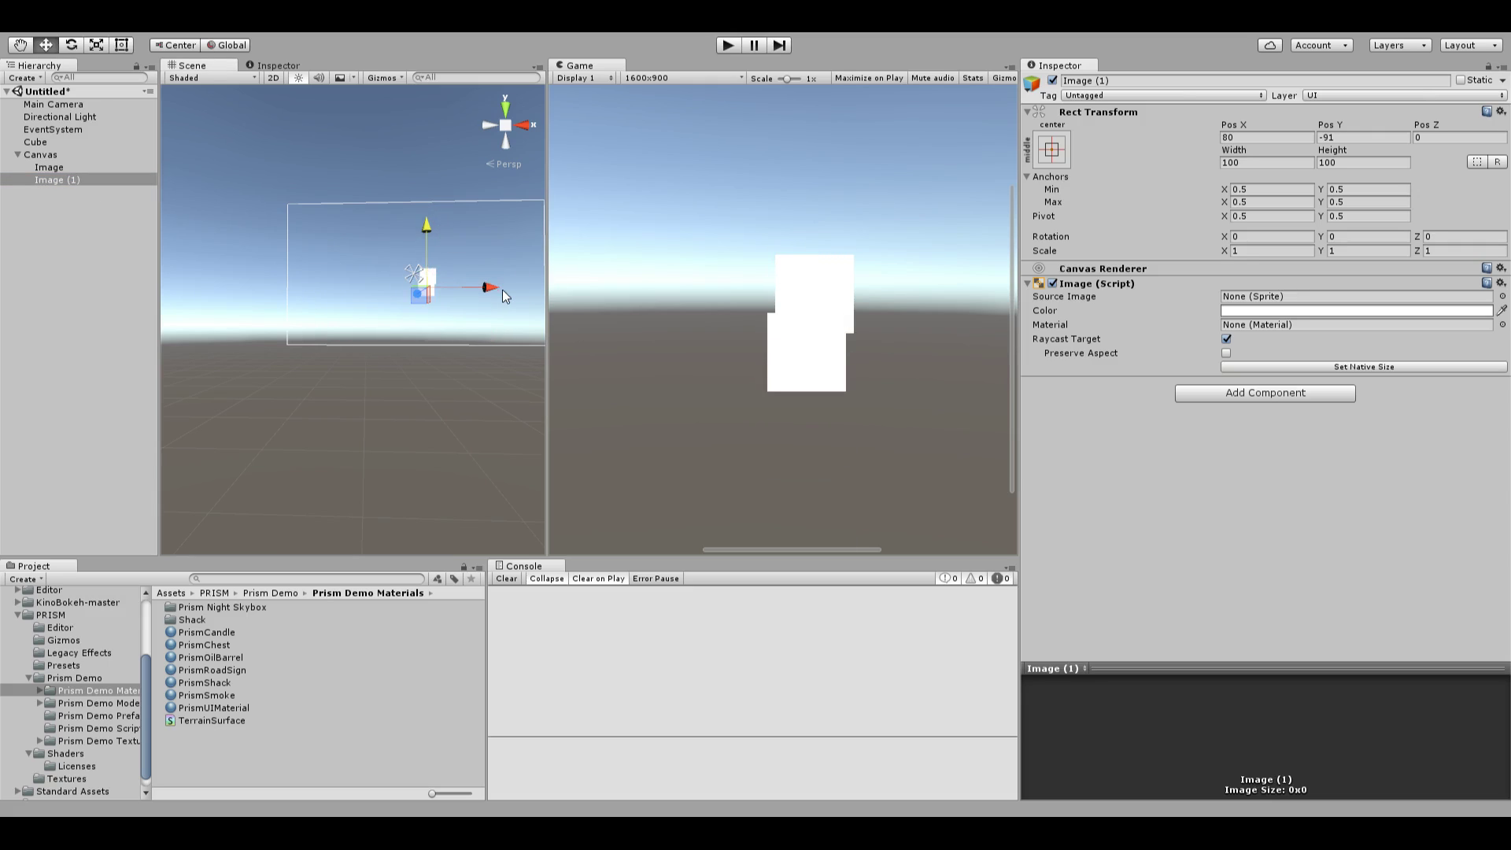
Step: Nudge Image (1) left, apply PrismUIMaterial to it, and inspect its Prism/UI/PrismUIBlur shader
left_click_drag(497, 289, 489, 288)
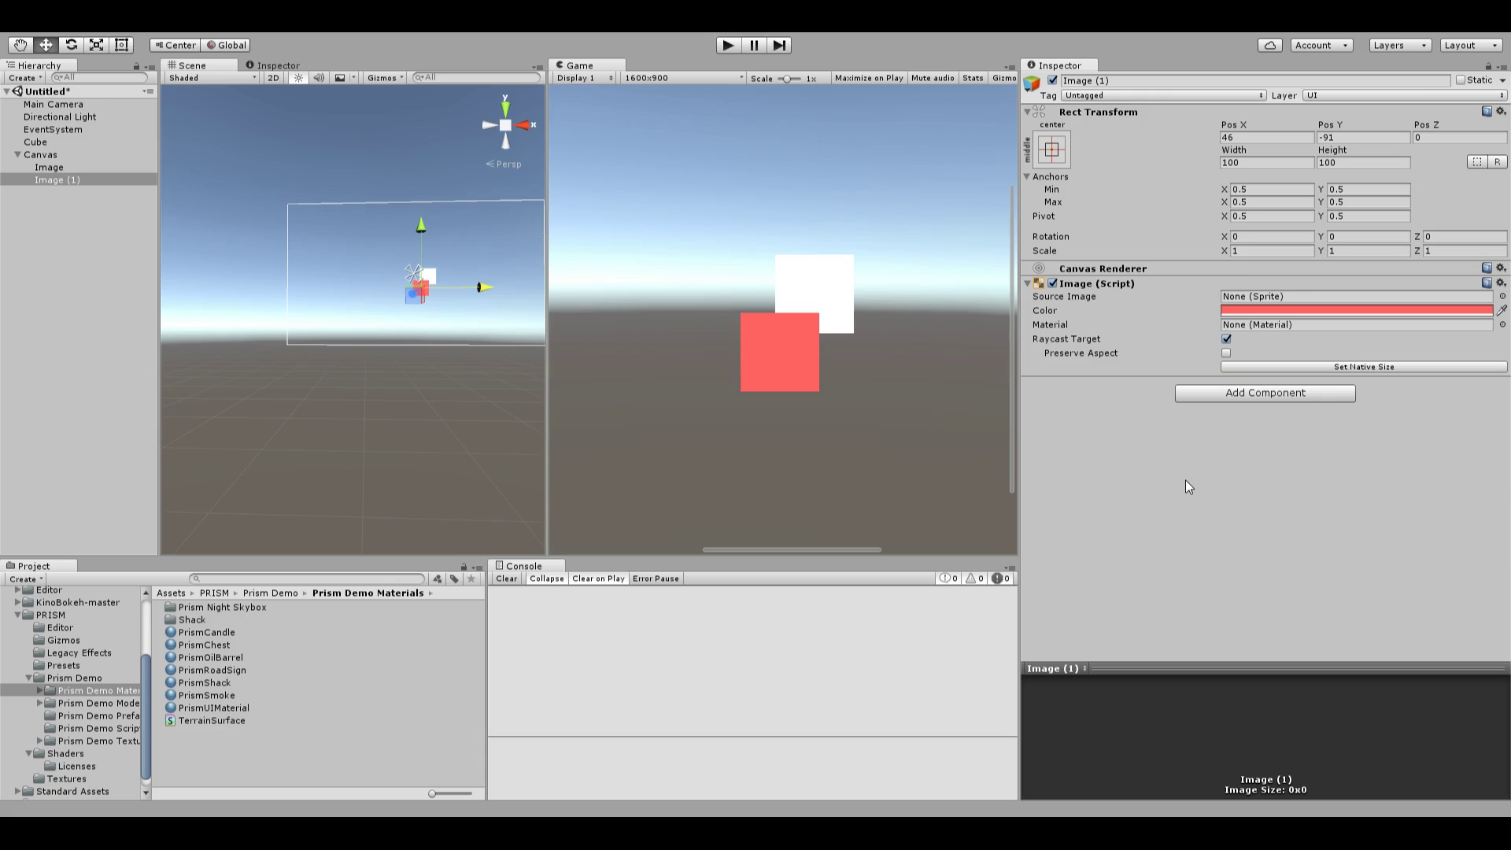
left_click_drag(225, 705, 1254, 324)
left_click(236, 707)
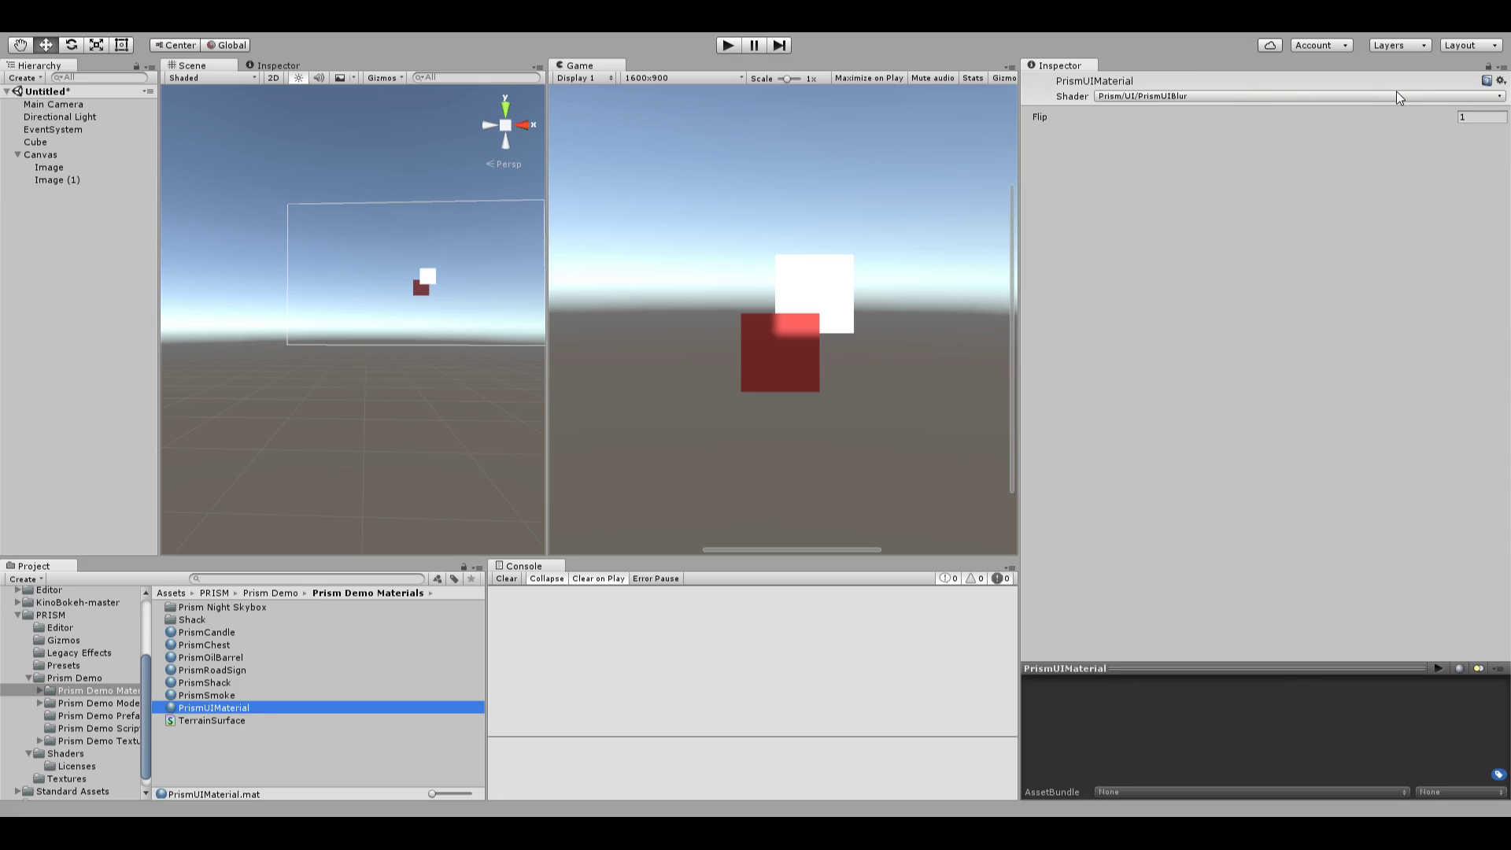
Step: Reposition the red blur square Image (1) to Pos X 17, Pos Y -92, over the white square's corner
left_click(59, 181)
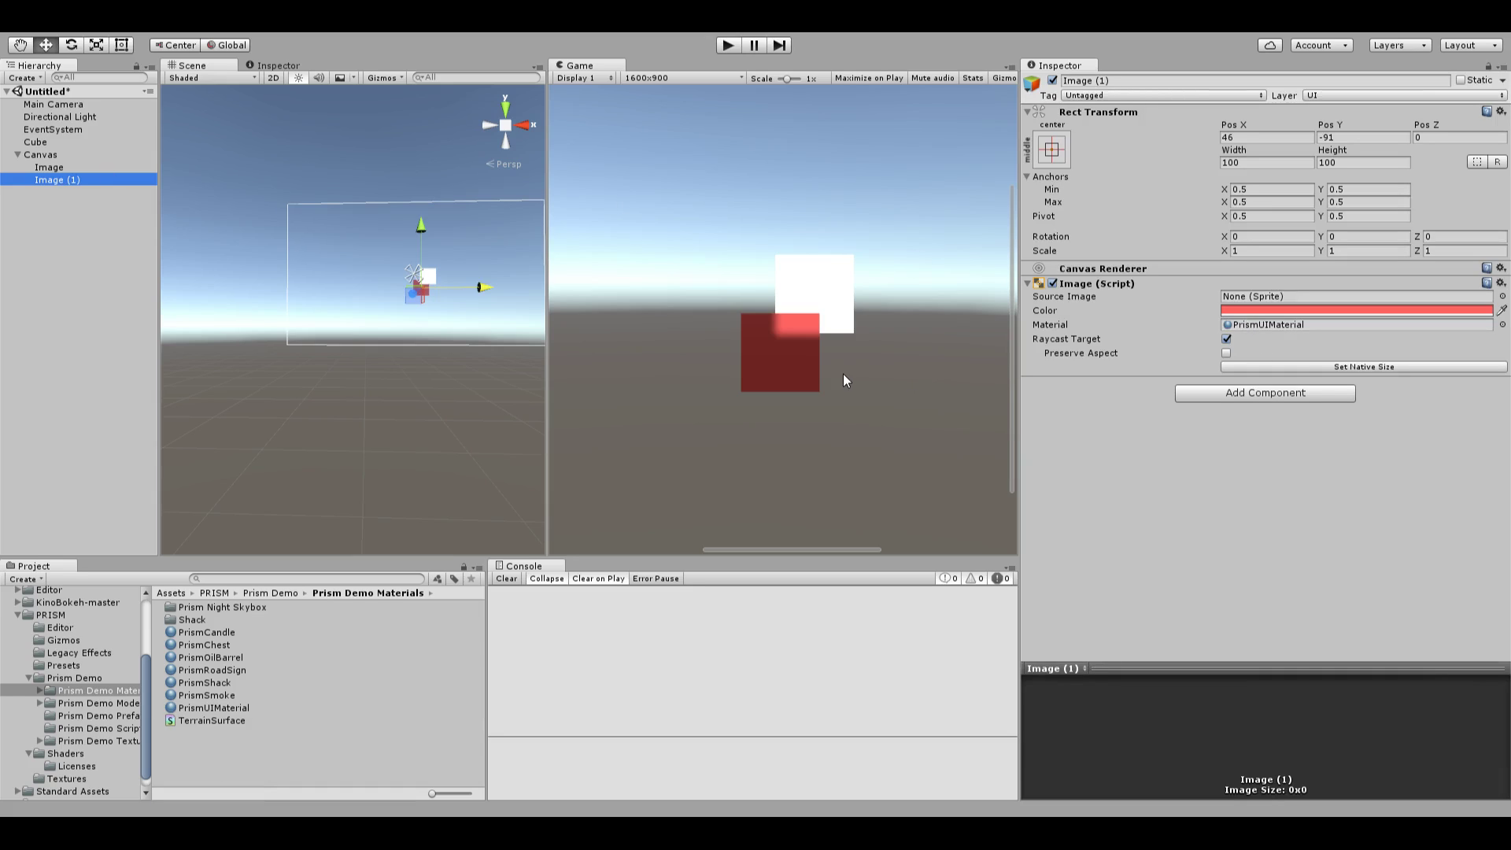
left_click_drag(425, 225, 456, 225)
mouse_move(489, 288)
left_mouse_down()
mouse_move(512, 287)
mouse_move(484, 287)
left_mouse_up()
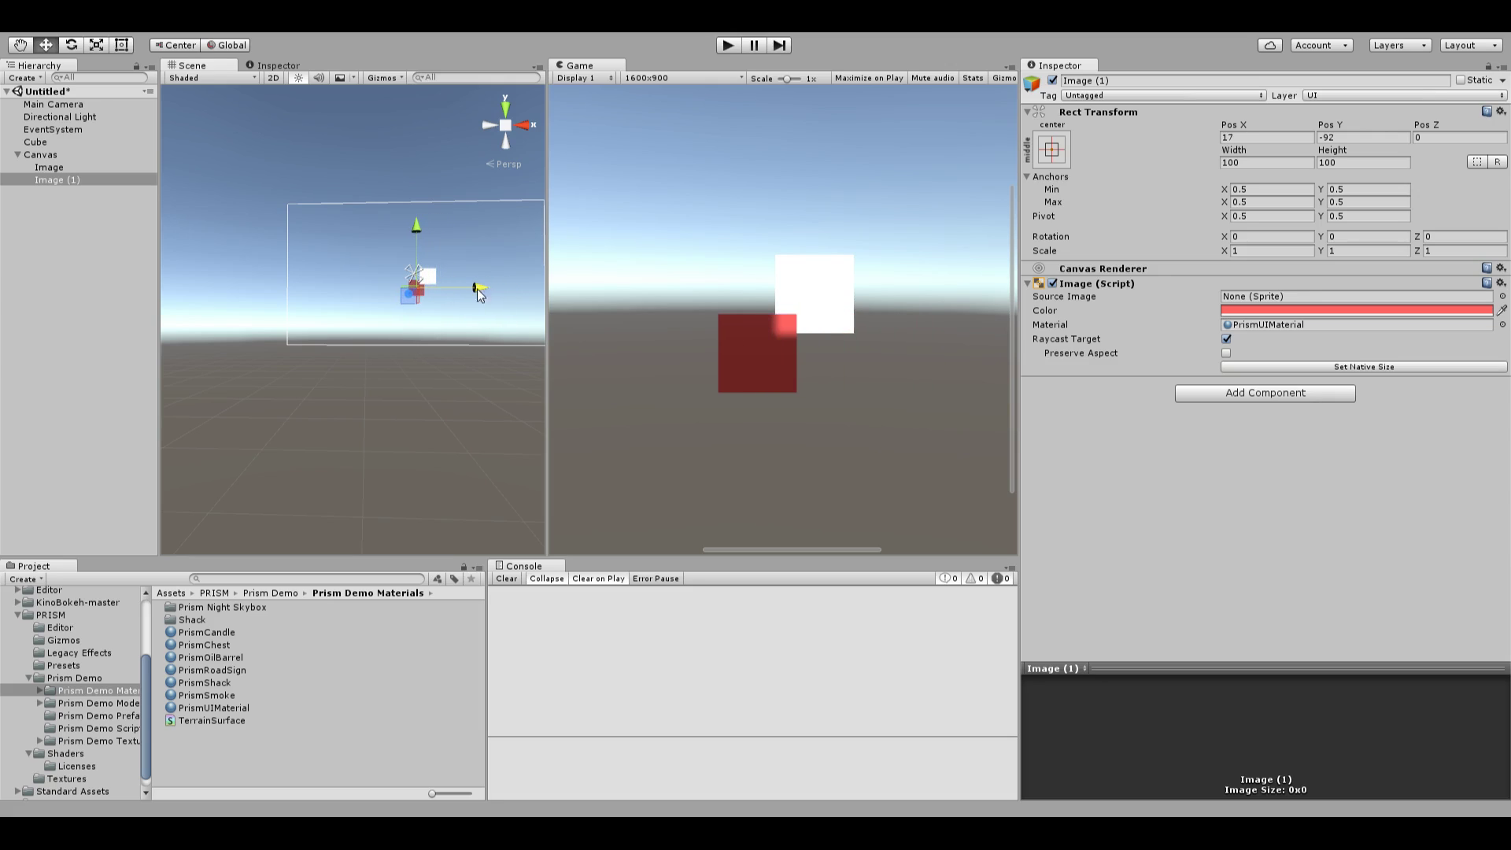
left_click(250, 708)
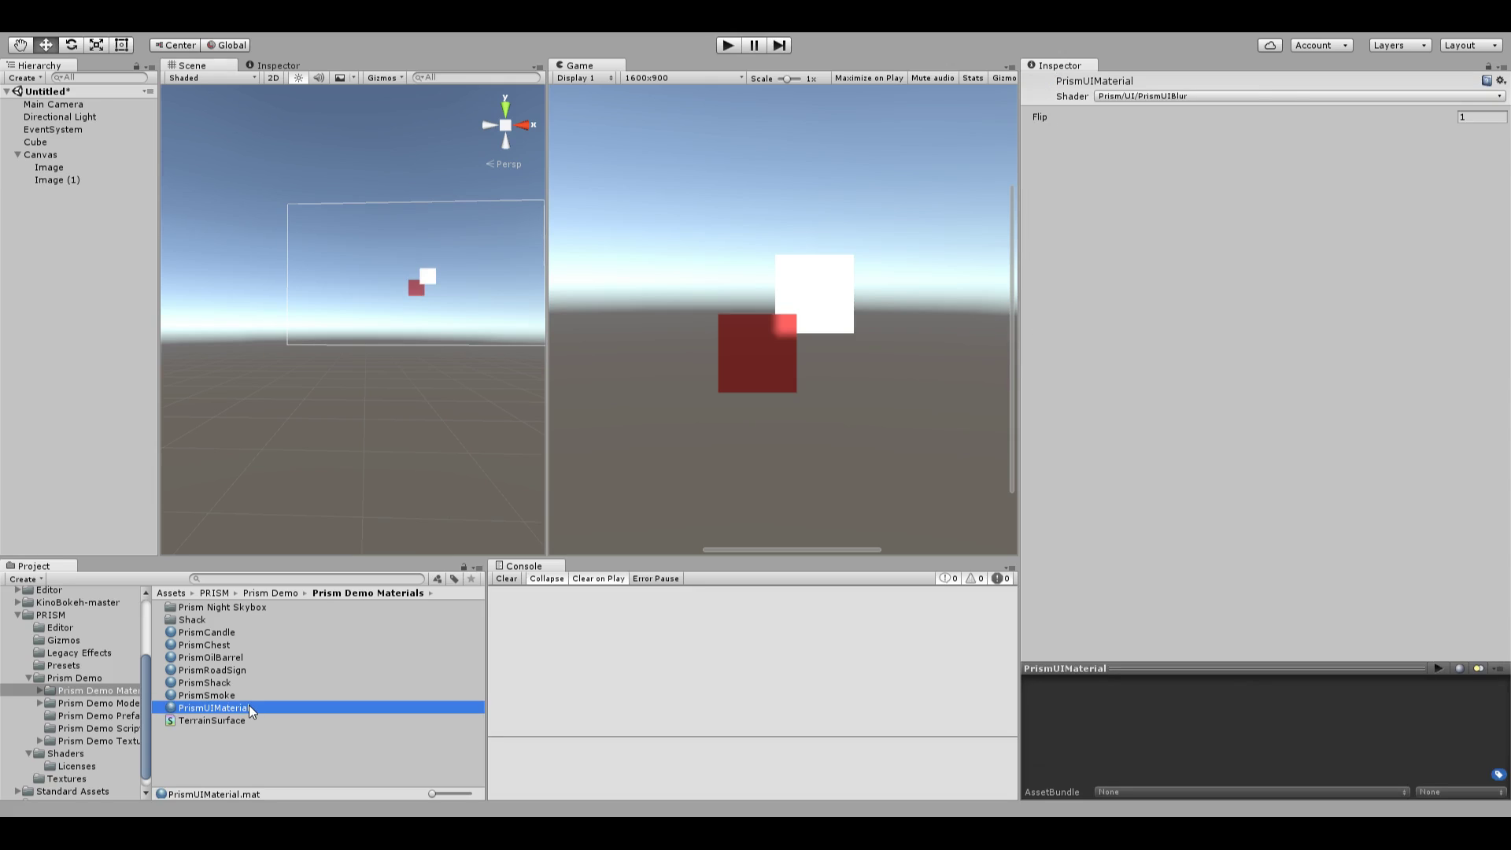
left_click(67, 226)
left_click(91, 105)
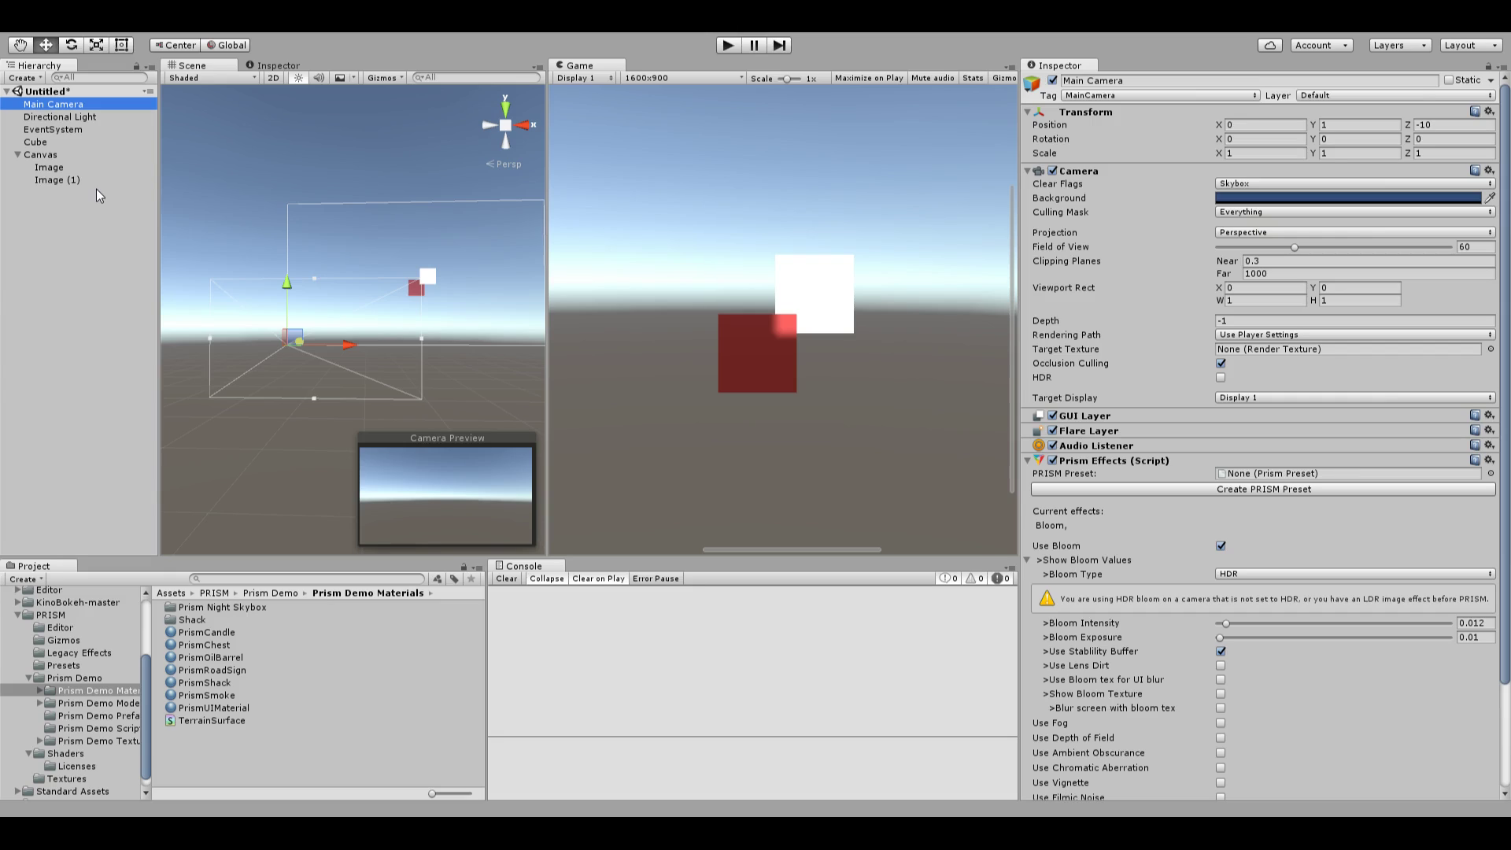
scroll(1037, 476, "down", 5)
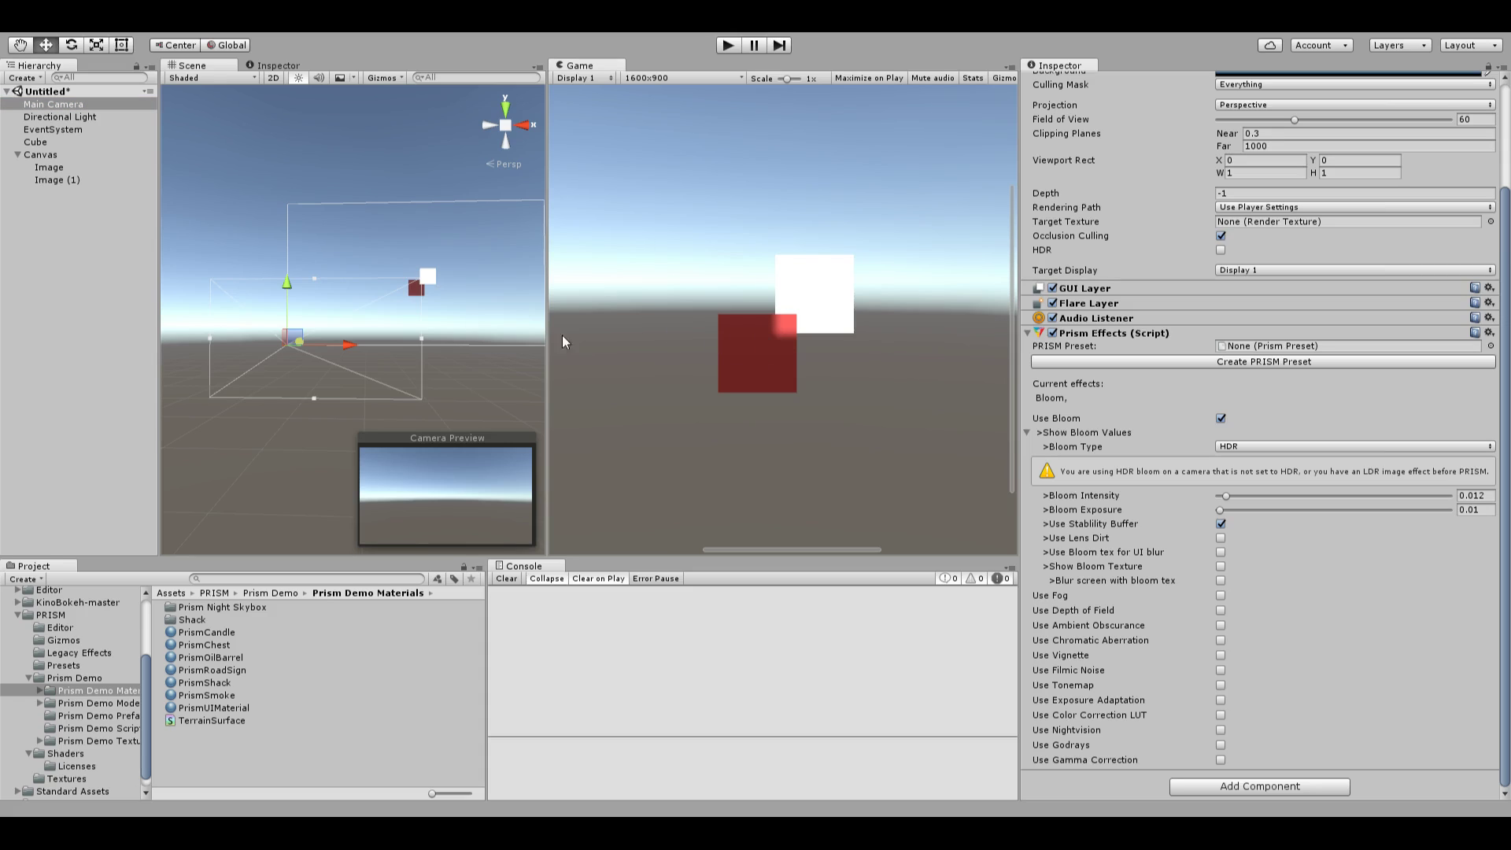
left_click(80, 181)
left_click(1053, 80)
left_click(1052, 81)
left_click(1053, 80)
left_click(1053, 80)
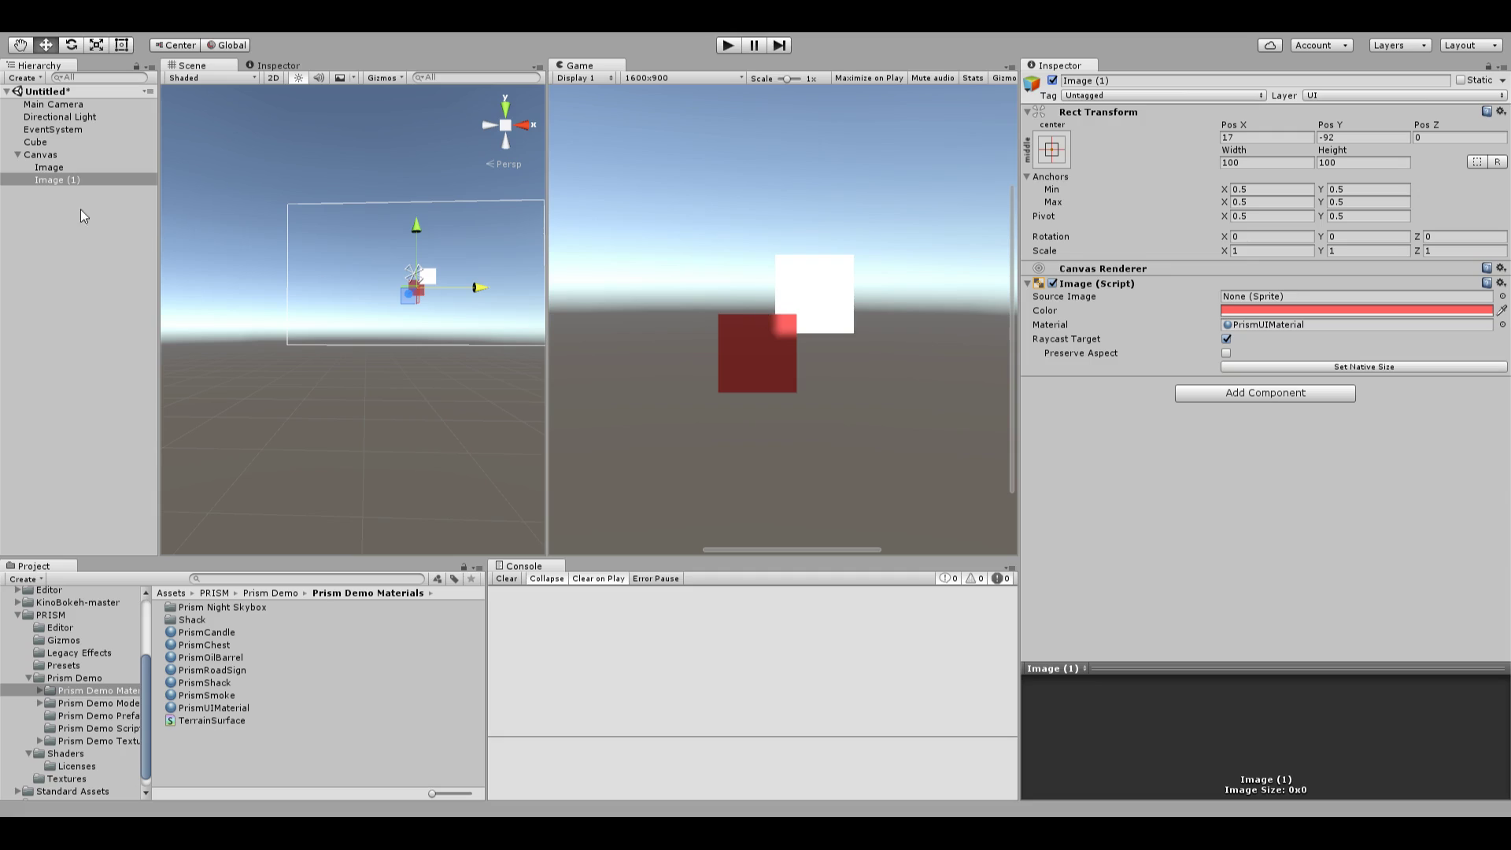
Step: Duplicate the red blur square into Image (2) and shift it up and sideways
left_click(53, 179)
key("ctrl+d")
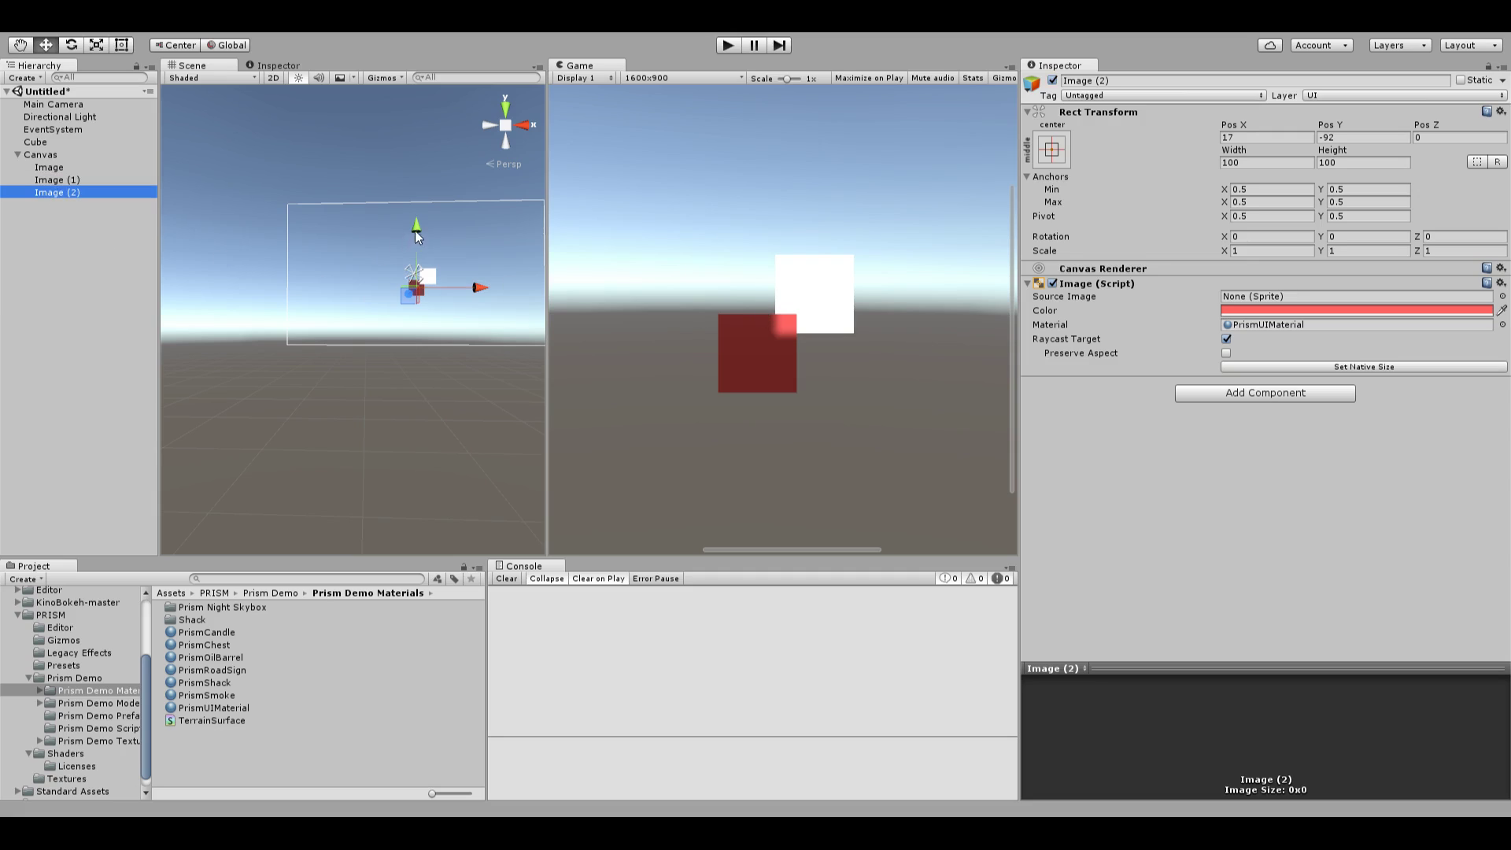
left_click_drag(417, 228, 424, 223)
left_click_drag(484, 283, 491, 283)
Step: Duplicate again into Image (3), move it lower, and frame the staggered squares in view
left_click(130, 195)
key("ctrl+d")
left_click_drag(426, 221, 436, 233)
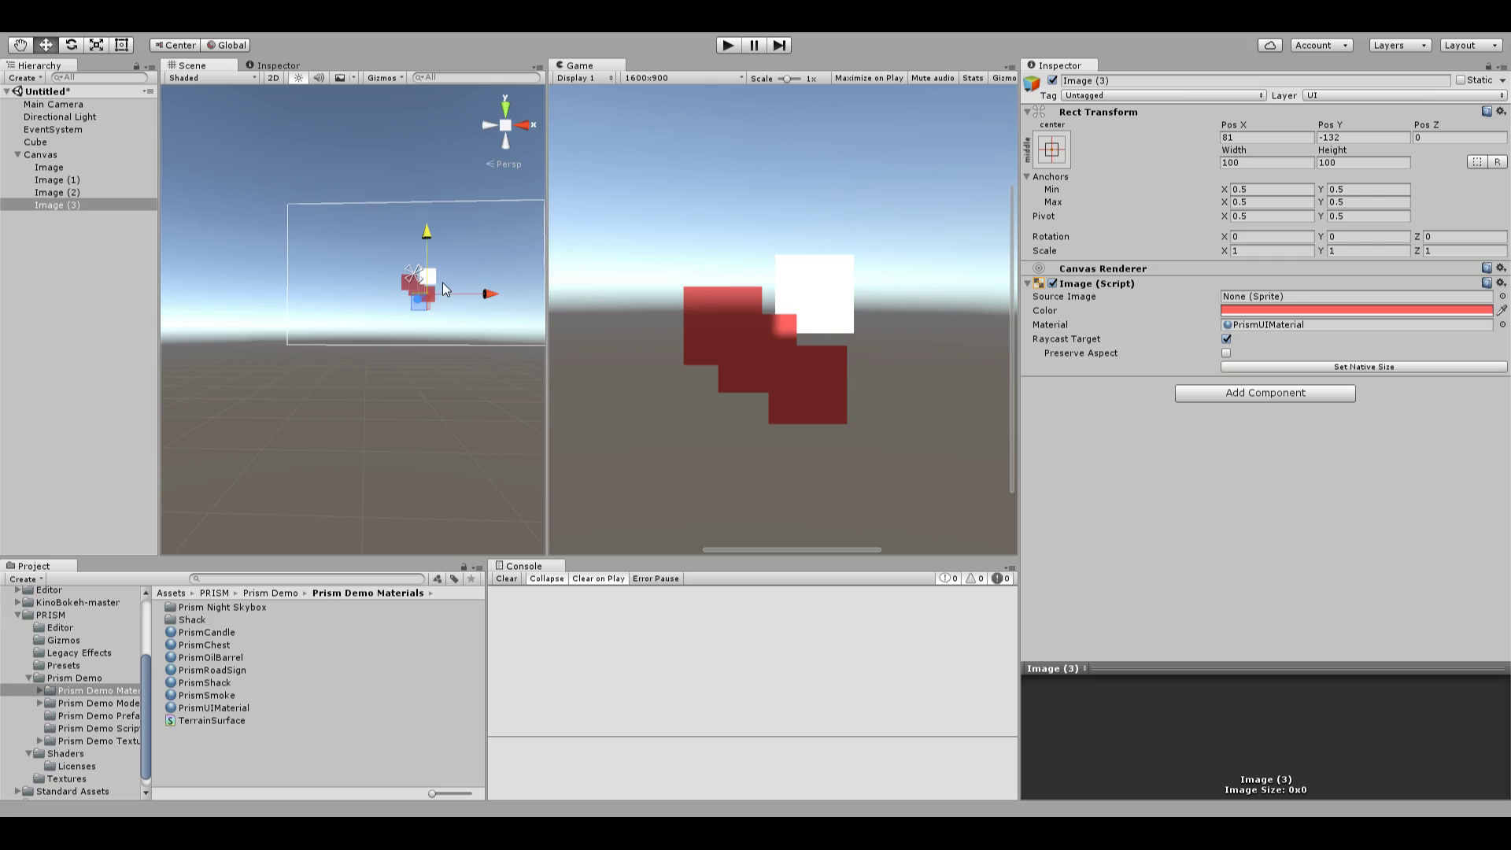
scroll(343, 328, "up", 6)
middle_click_drag(312, 414, 332, 370)
scroll(386, 406, "down", 4)
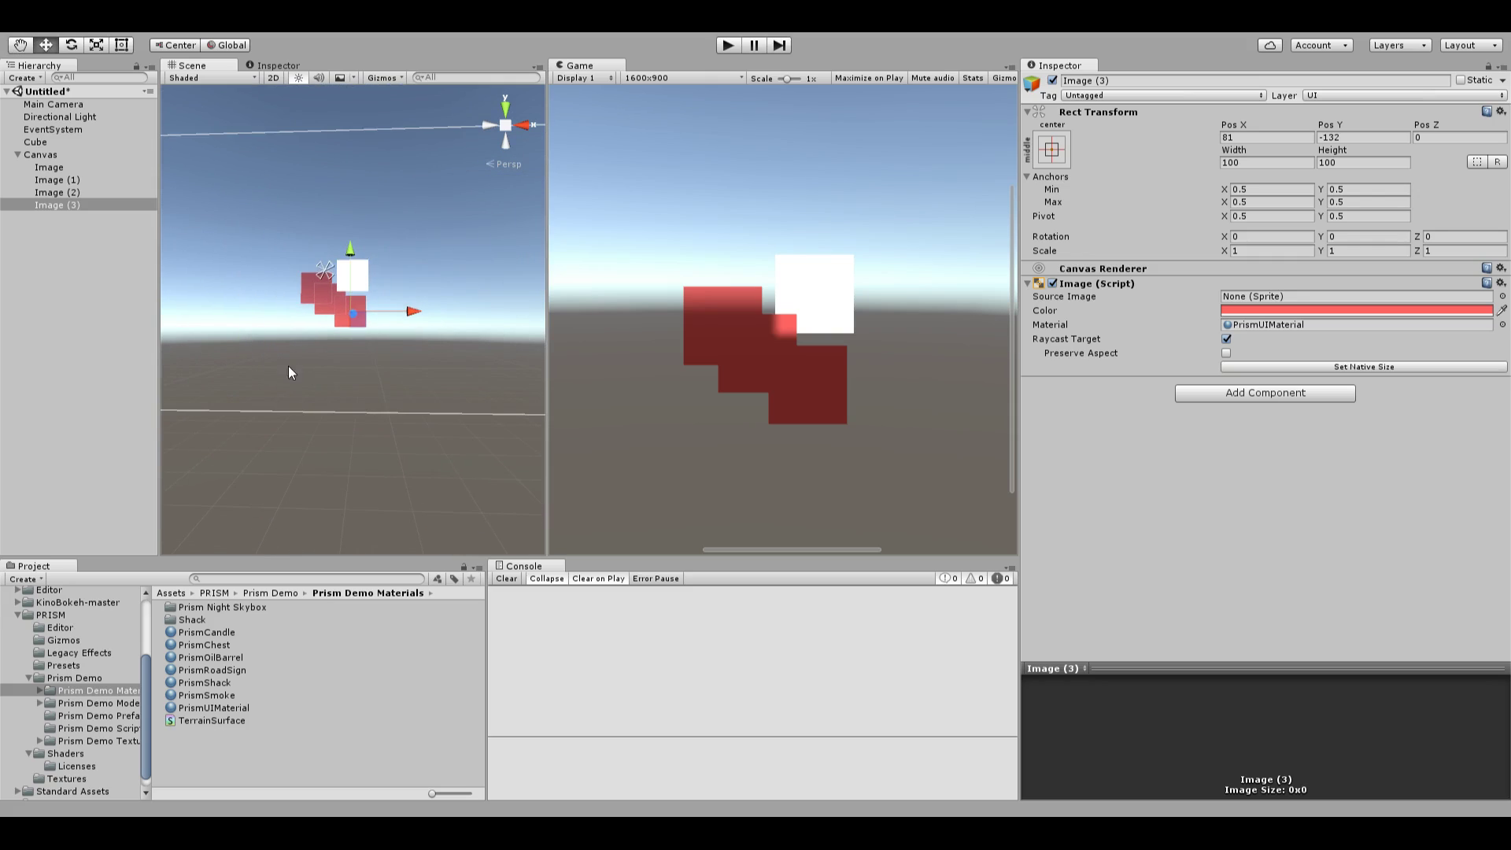
scroll(412, 395, "down", 3)
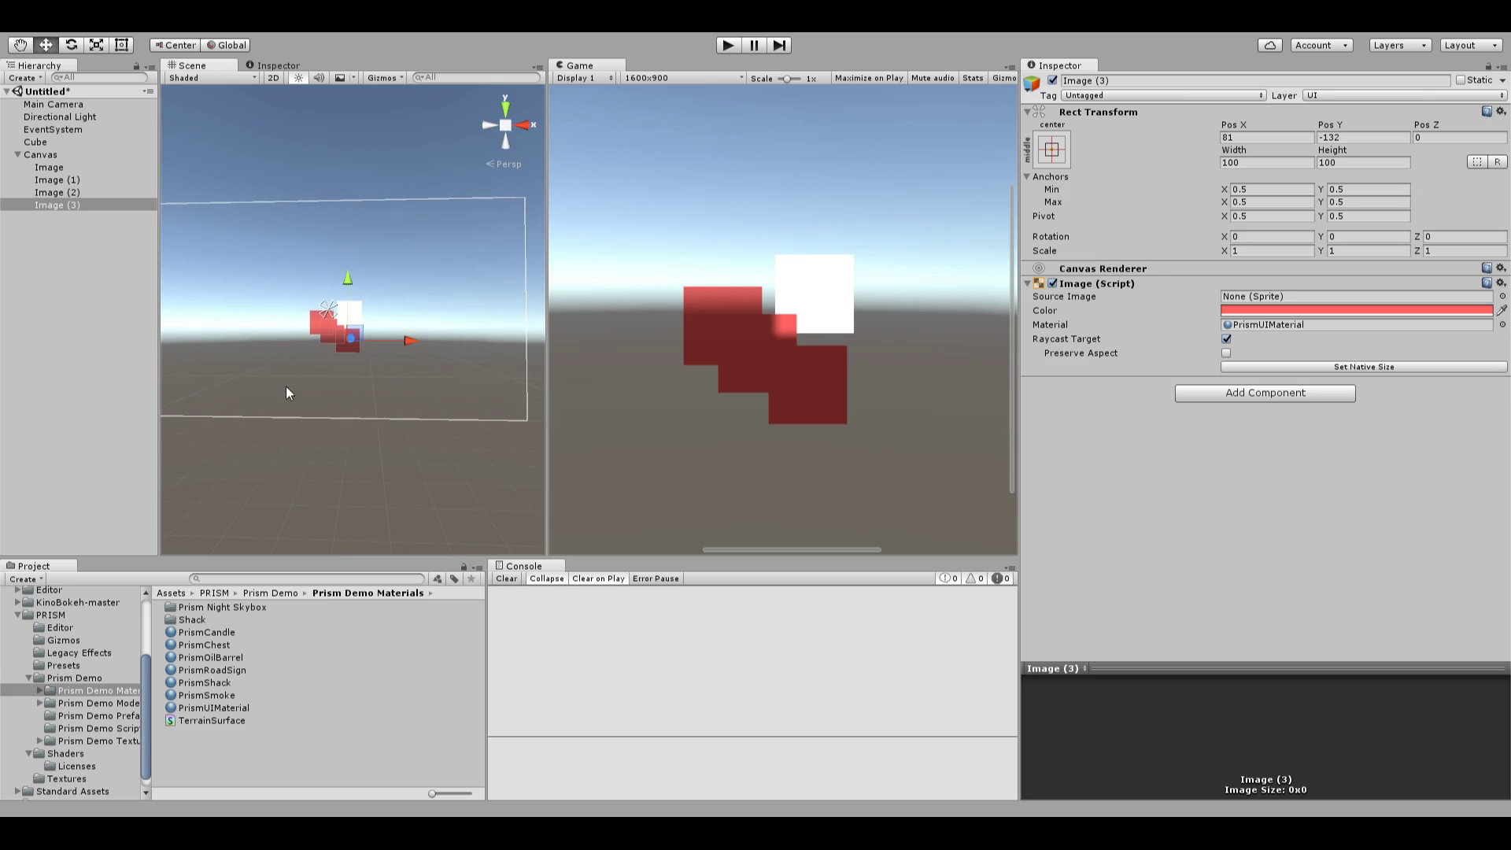
left_click(176, 323)
Step: Enable Use Bloom tex for UI blur on Main Camera and begin editing PrismUIMaterial's Flip value
left_click(77, 103)
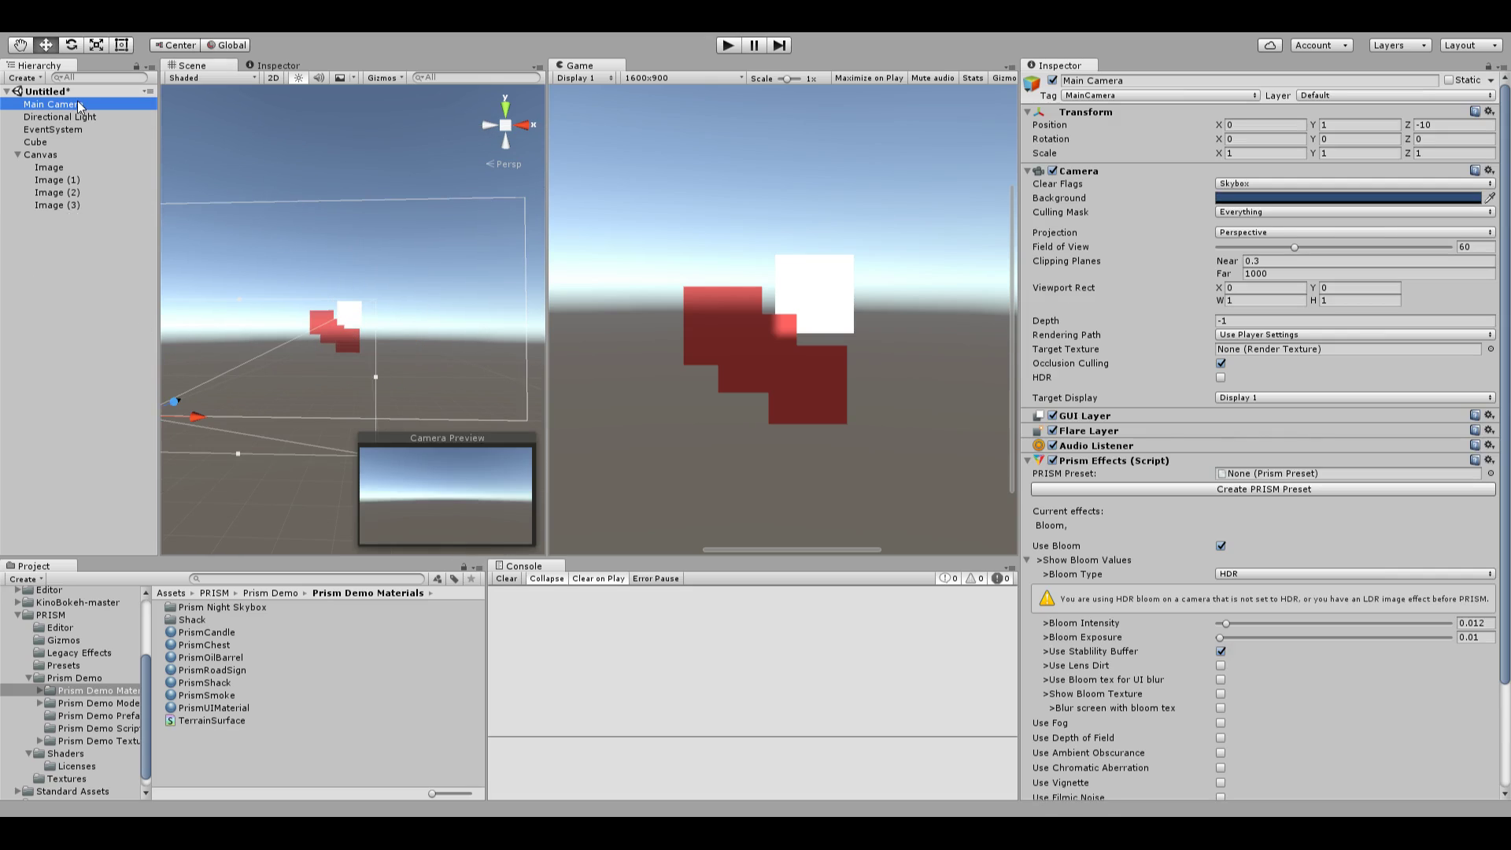
scroll(1116, 348, "down", 3)
scroll(1116, 348, "down", 3)
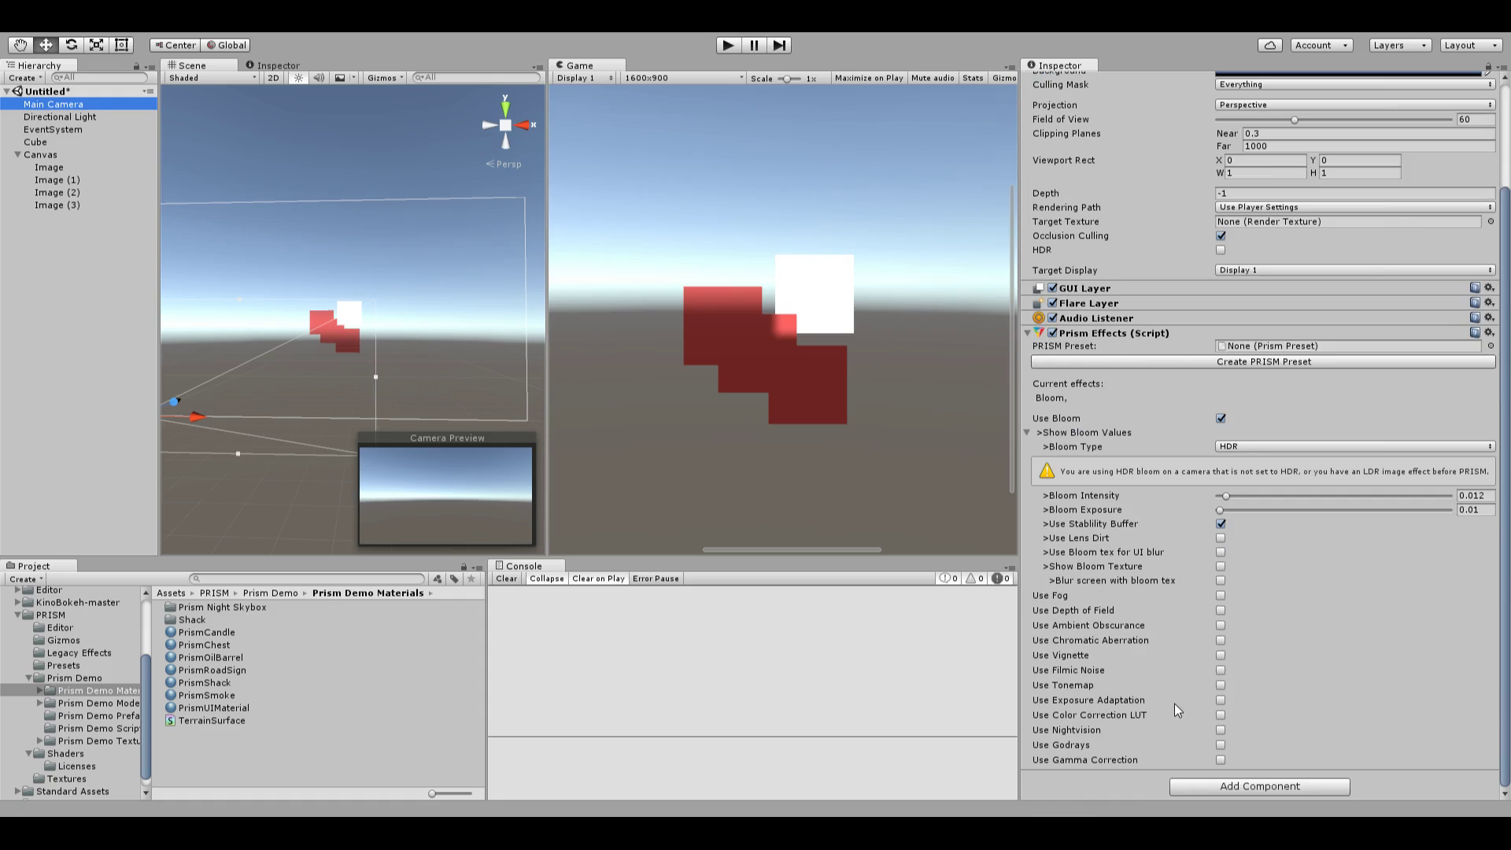
left_click(1221, 553)
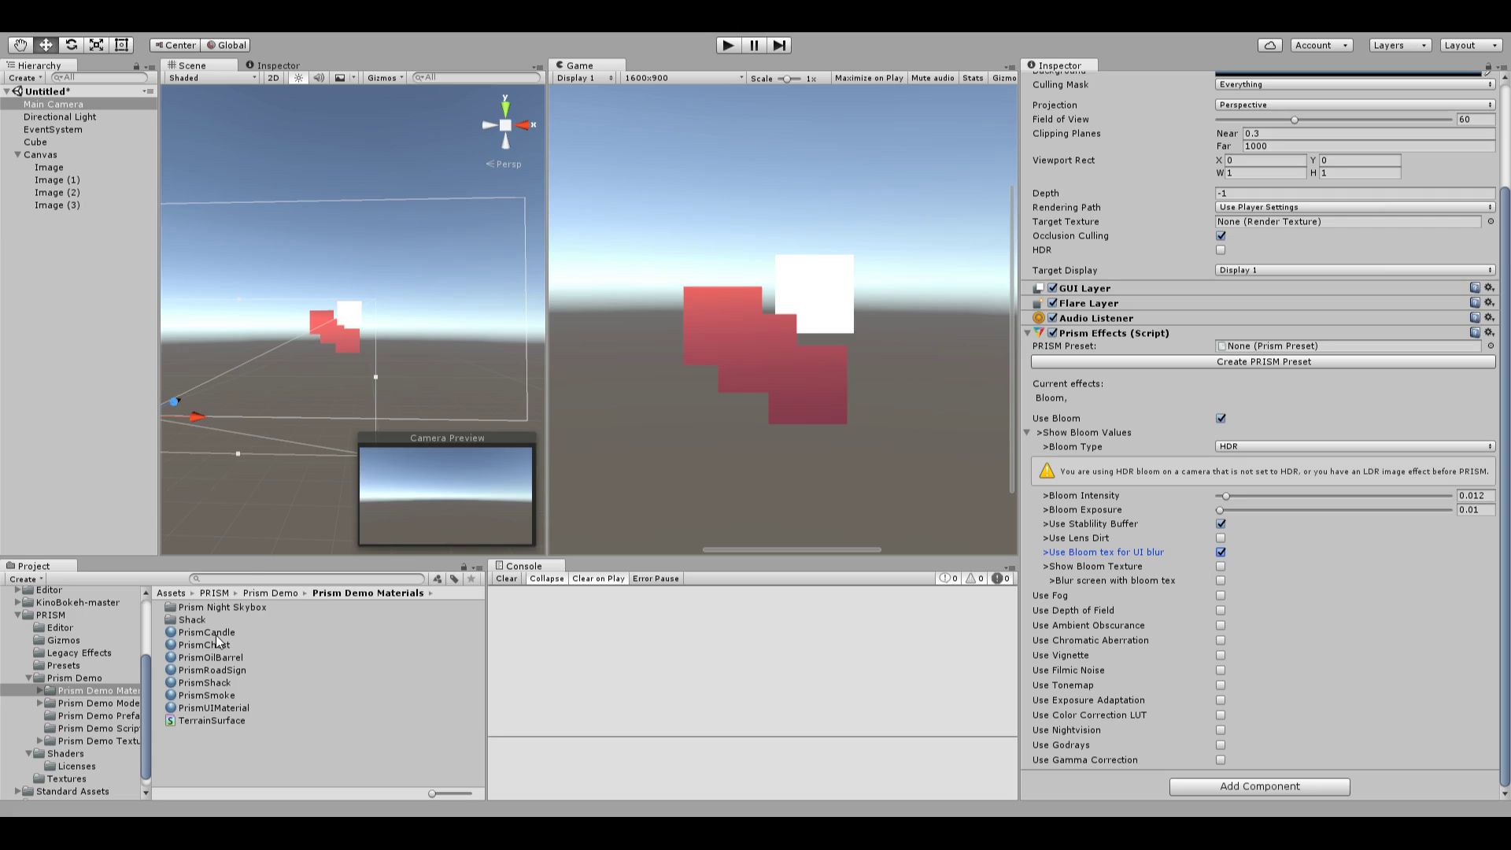
left_click(233, 708)
left_click(1476, 116)
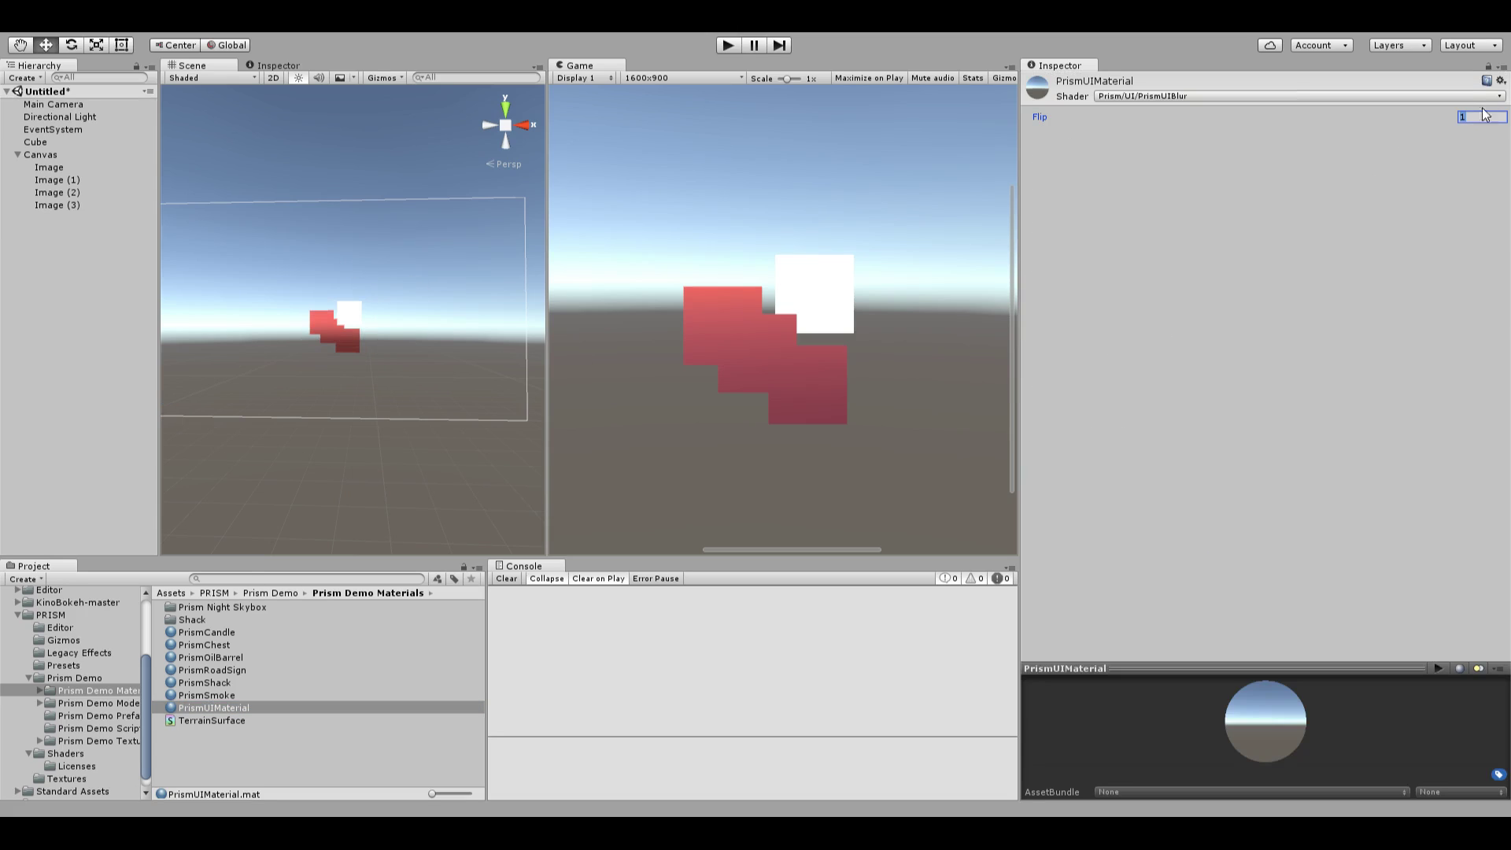
Step: Set Flip to -1, then move Image (1) through Image (3) upward together
type("-1")
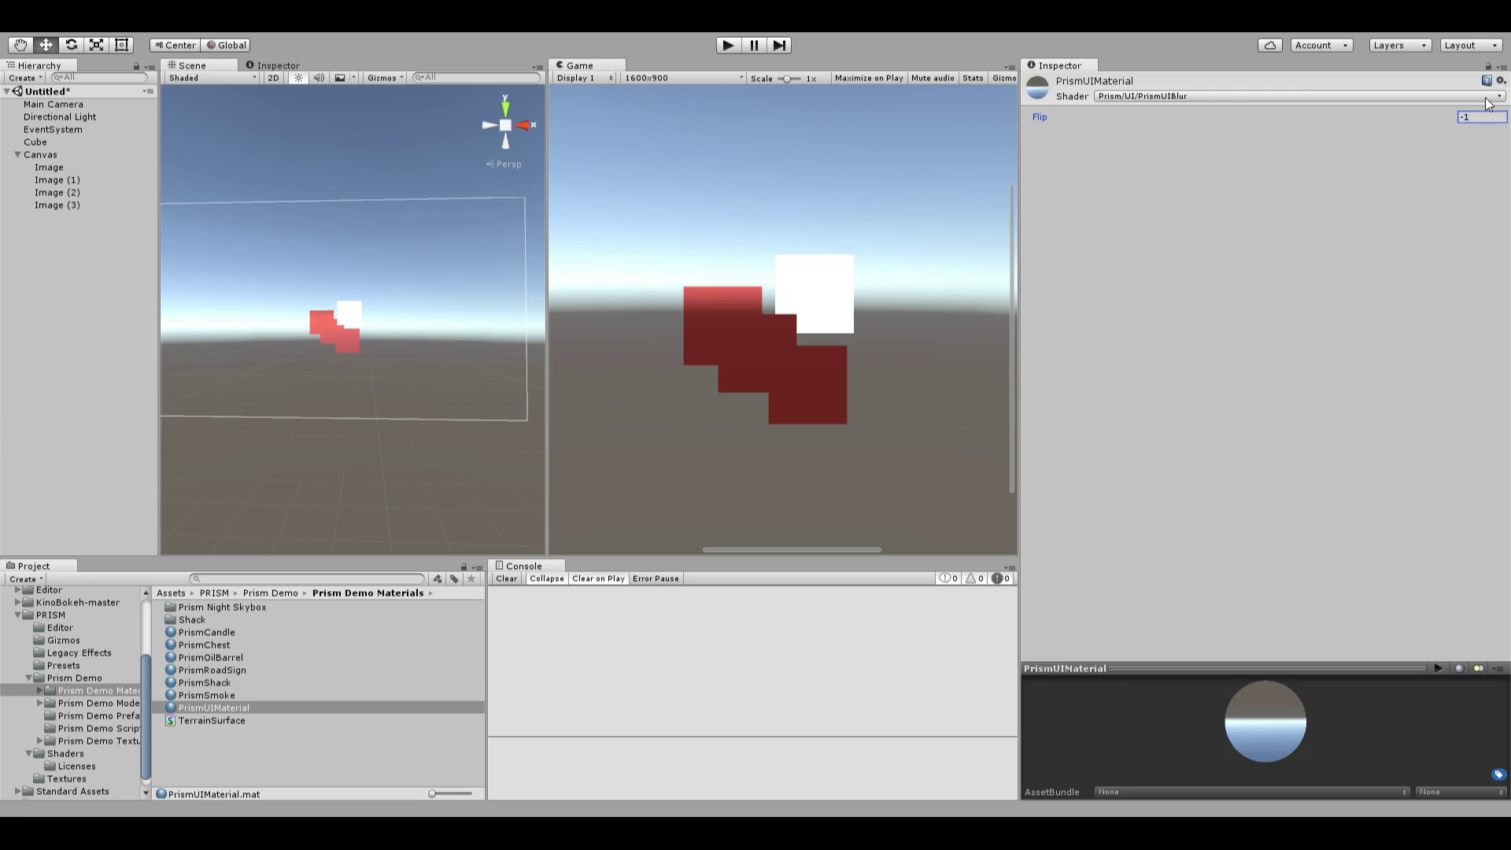
left_click(82, 184)
left_click(74, 203, "shift")
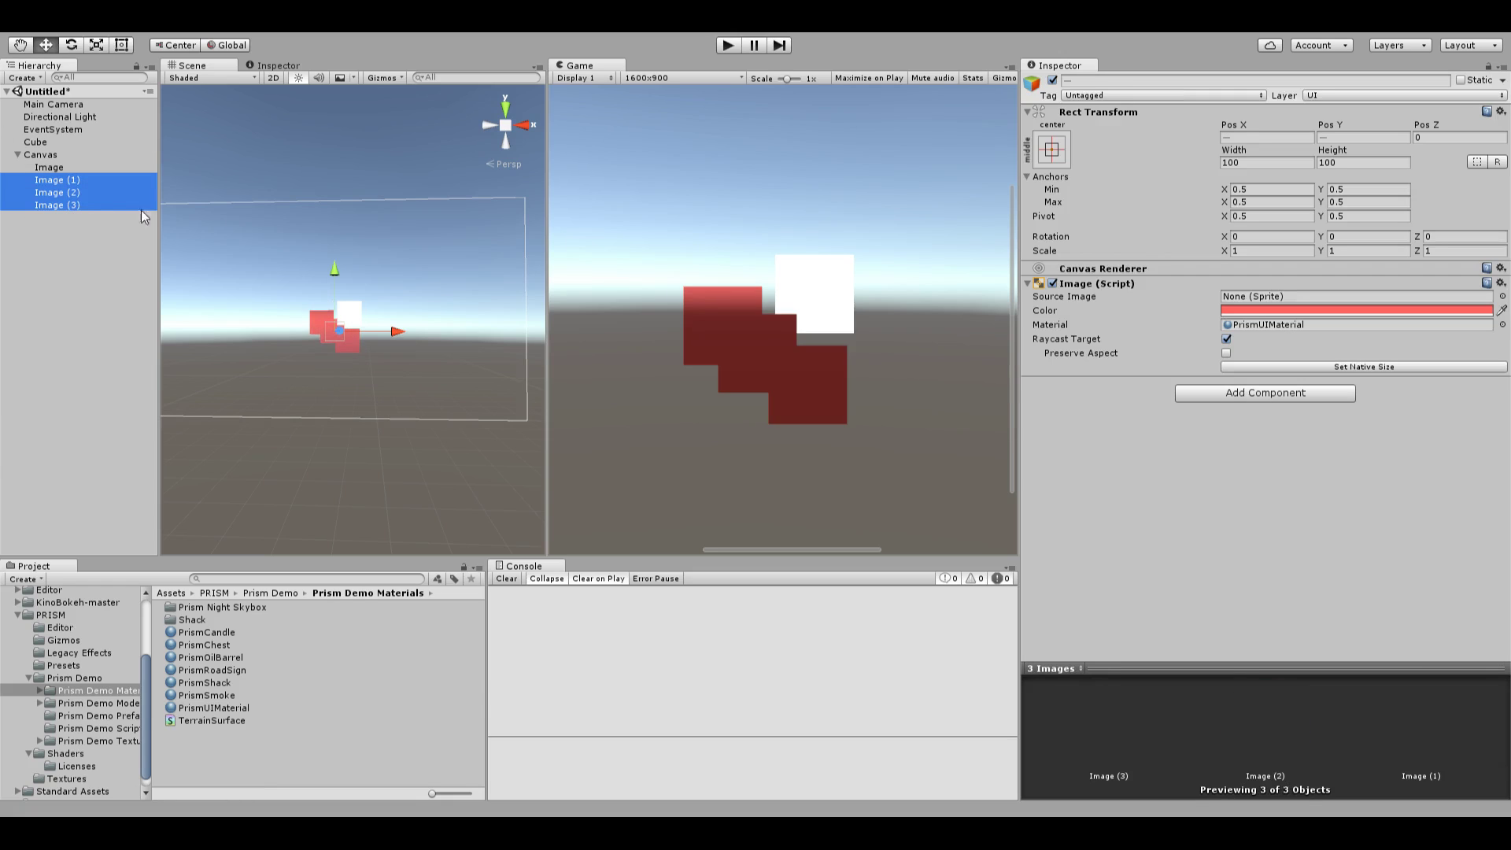
left_click_drag(336, 271, 381, 263)
Step: Deselect the images and bring up the Main Camera's settings
left_click(38, 309)
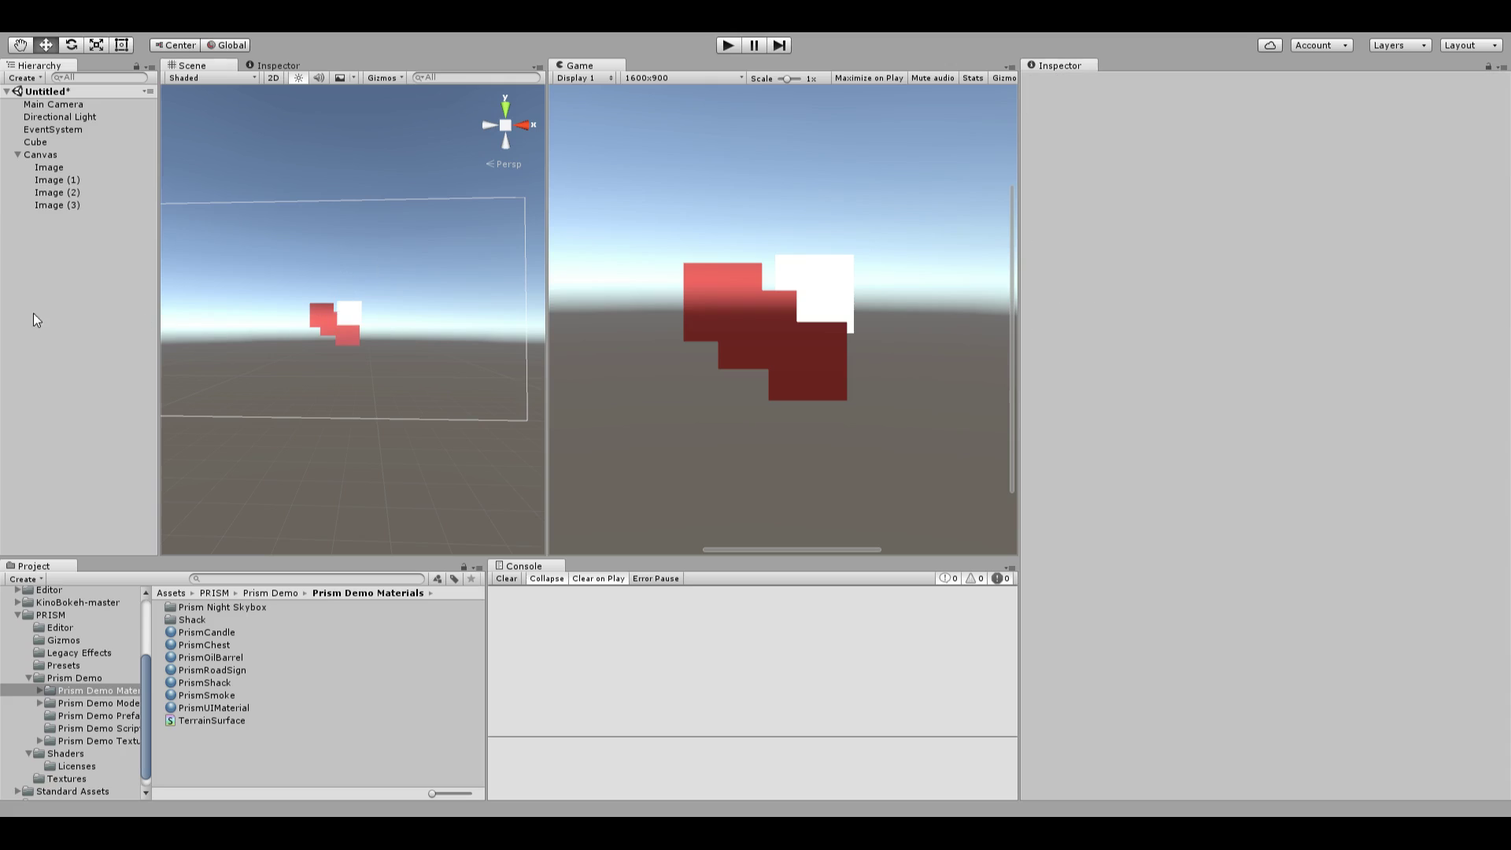
left_click(72, 105)
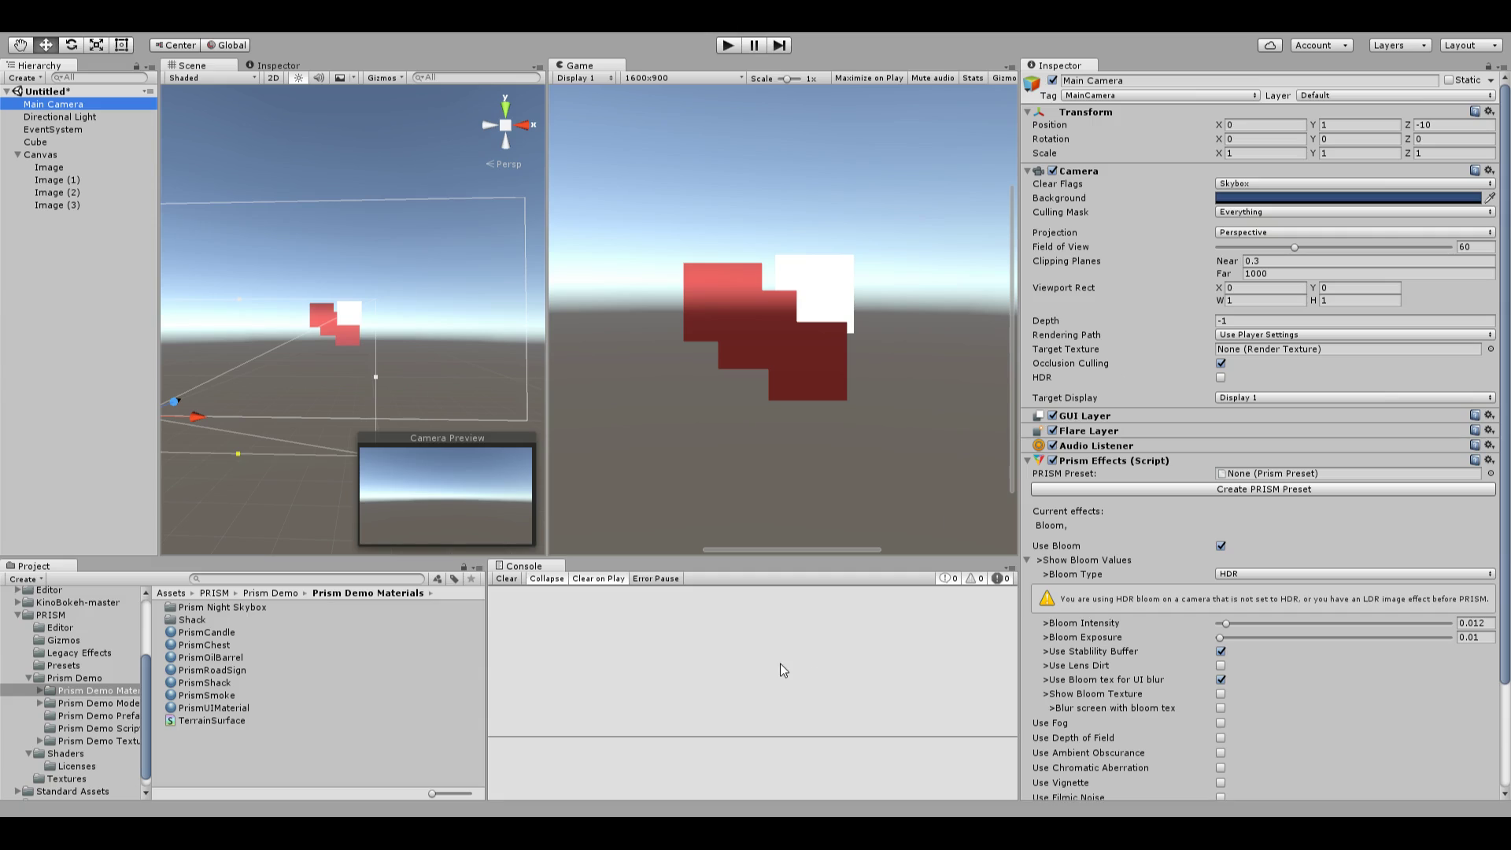
left_click(686, 654)
scroll(346, 321, "up", 3)
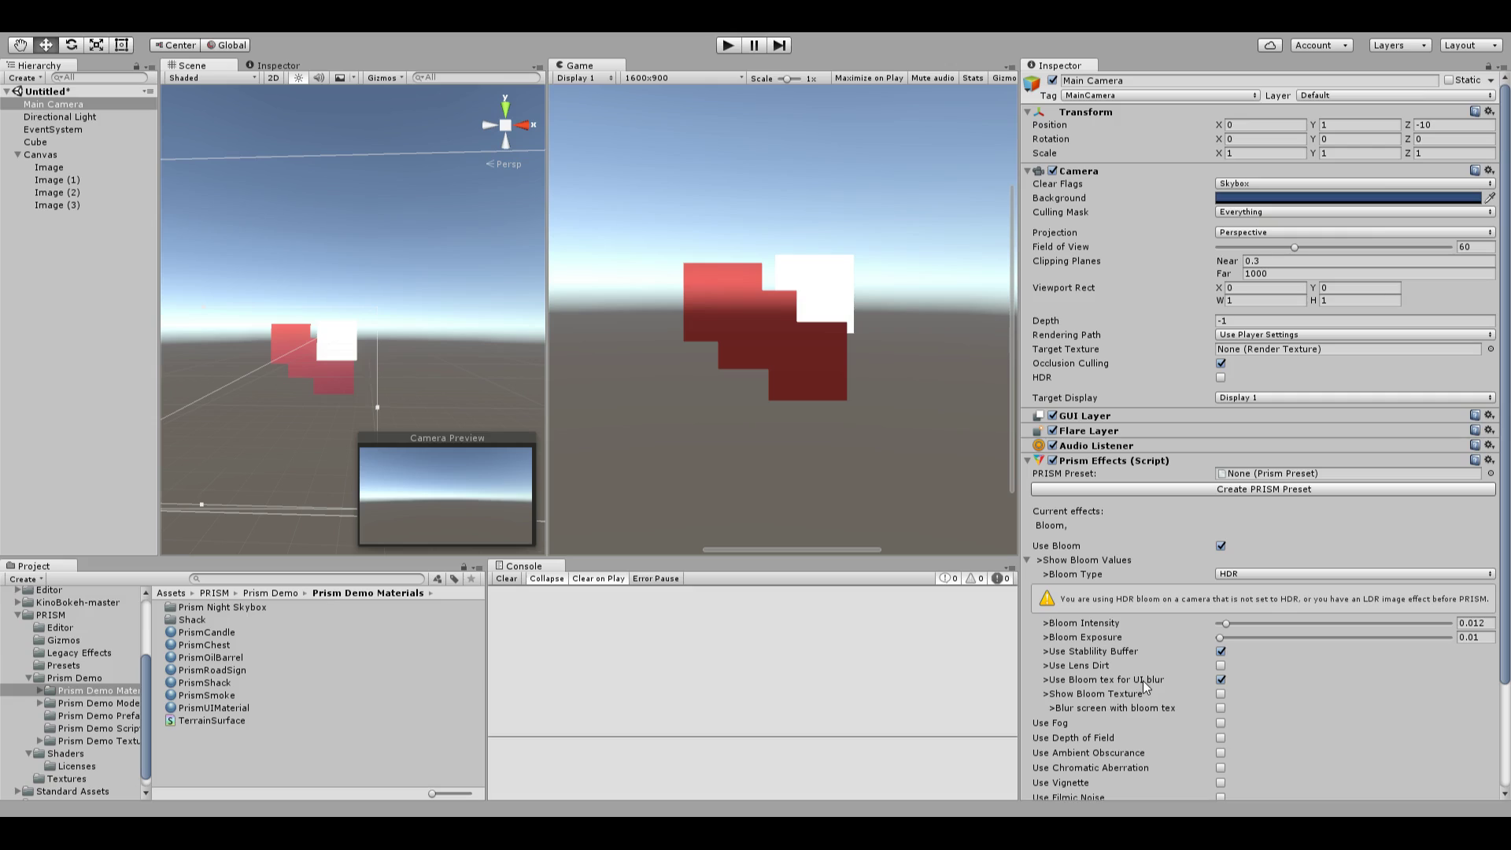
Step: Select the canvas images one by one in the Scene view, then the Main Camera
left_click(329, 383)
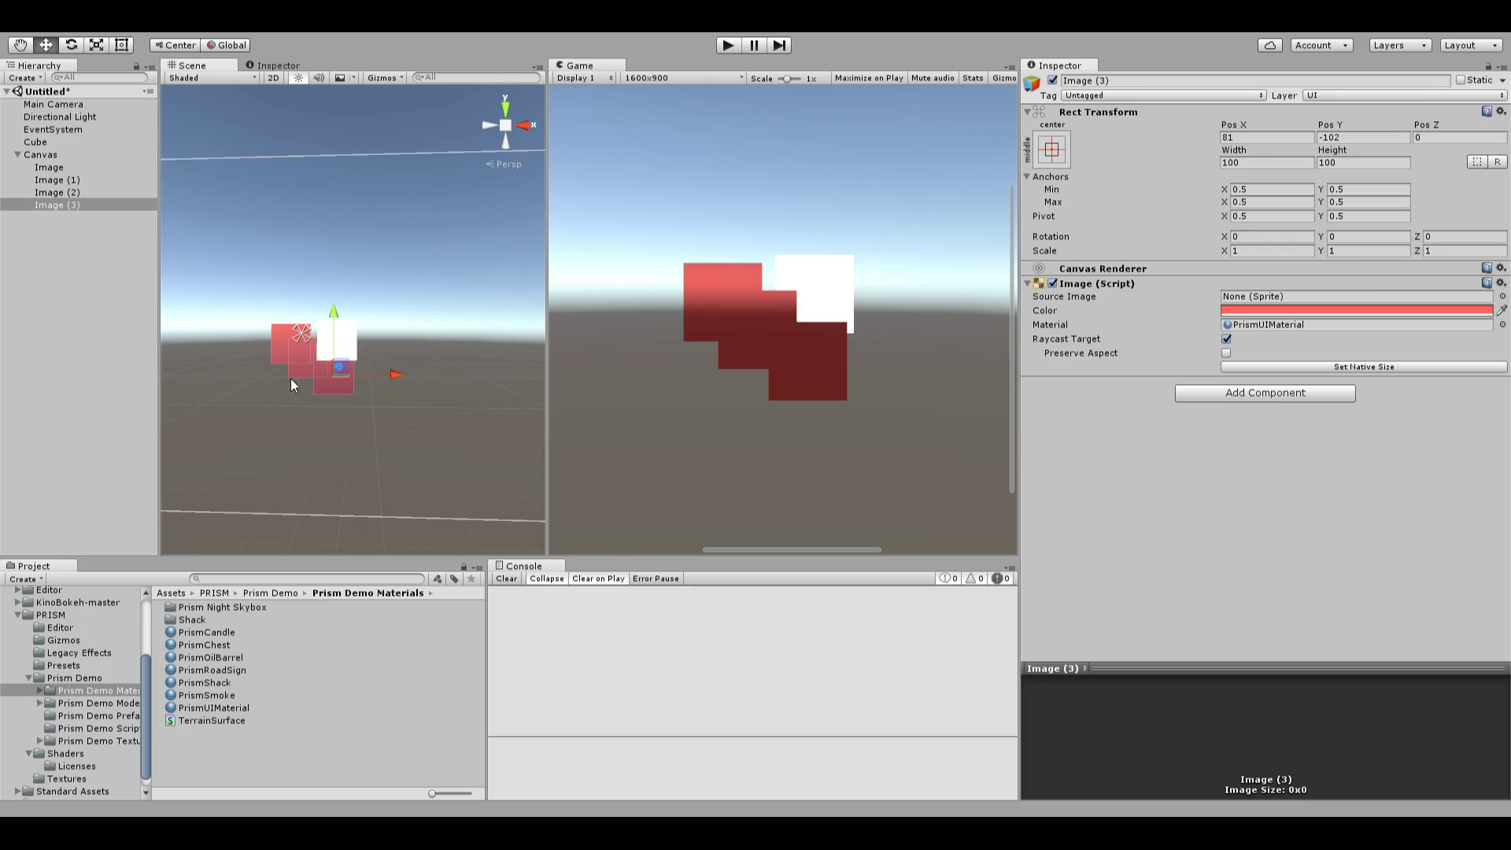
left_click(299, 369)
left_click(290, 362)
left_click(332, 380)
left_click(338, 385)
left_click(301, 376)
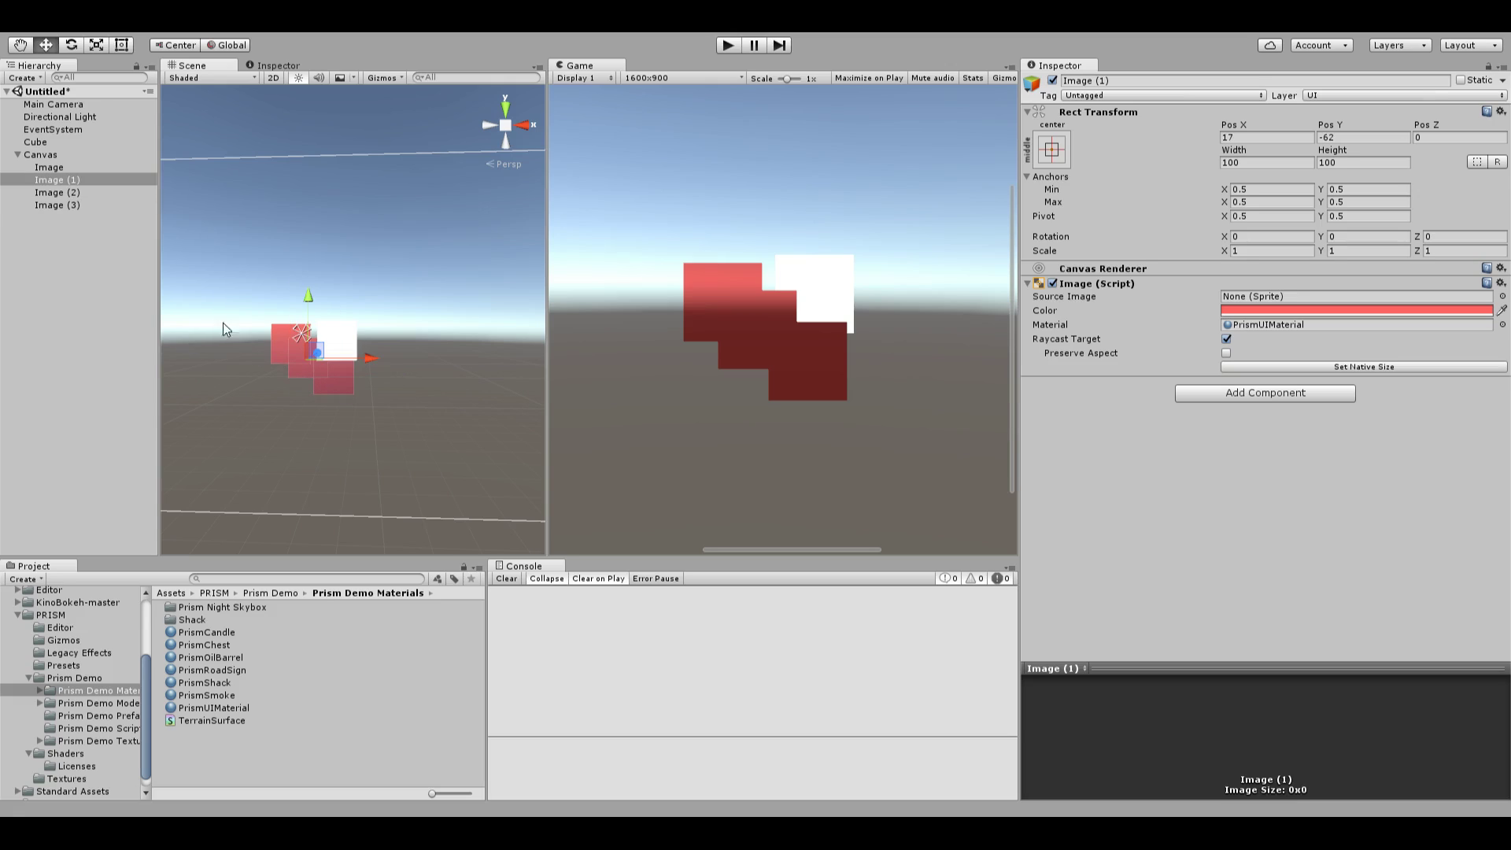
left_click(82, 102)
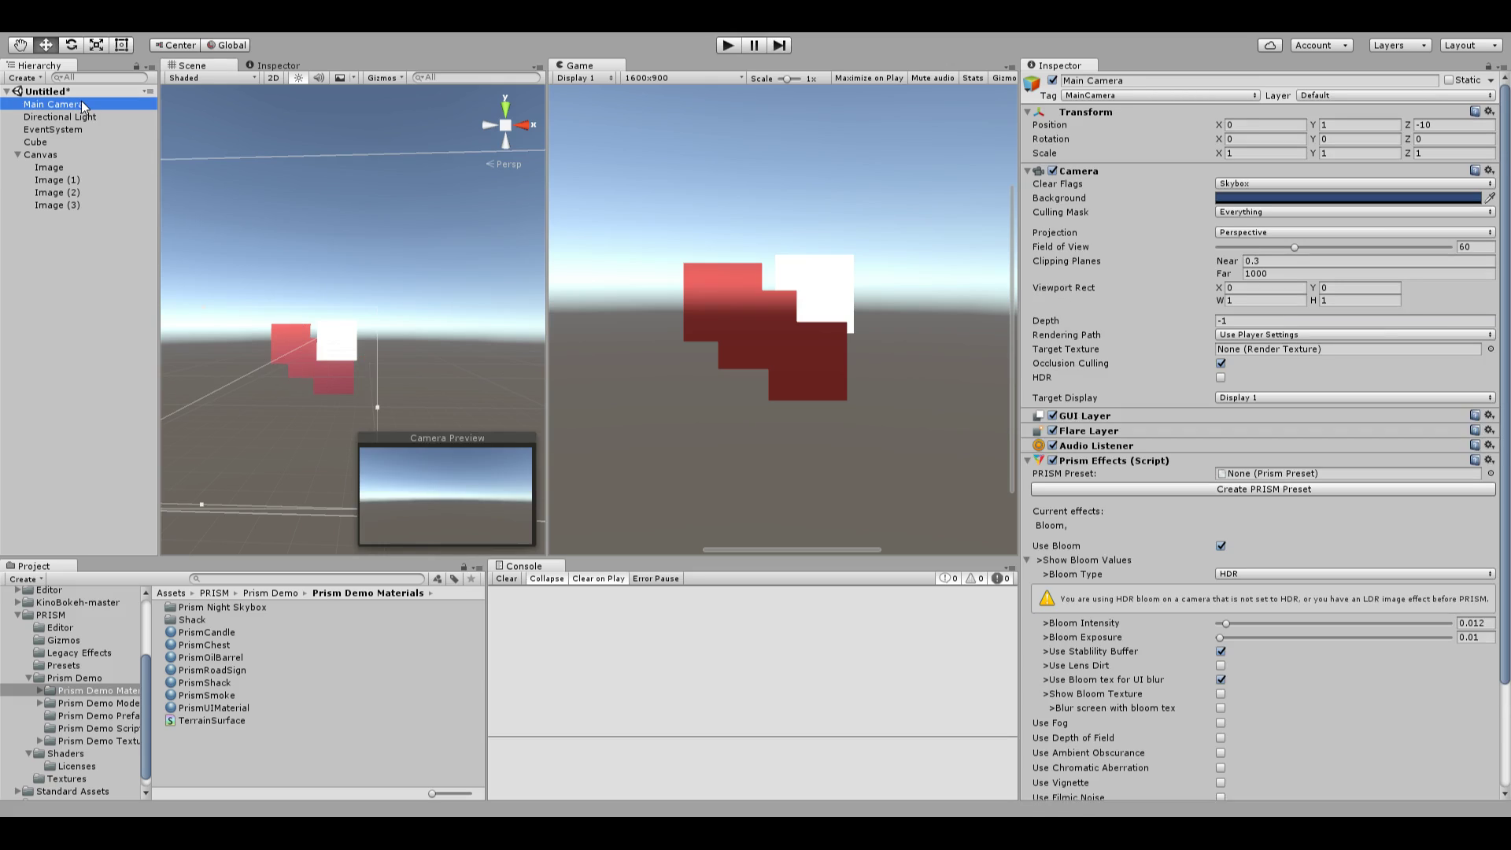
Step: Toggle the Canvas off and back on, then raise Image (3) to Pos Y -98
left_click(75, 156)
left_click(1053, 80)
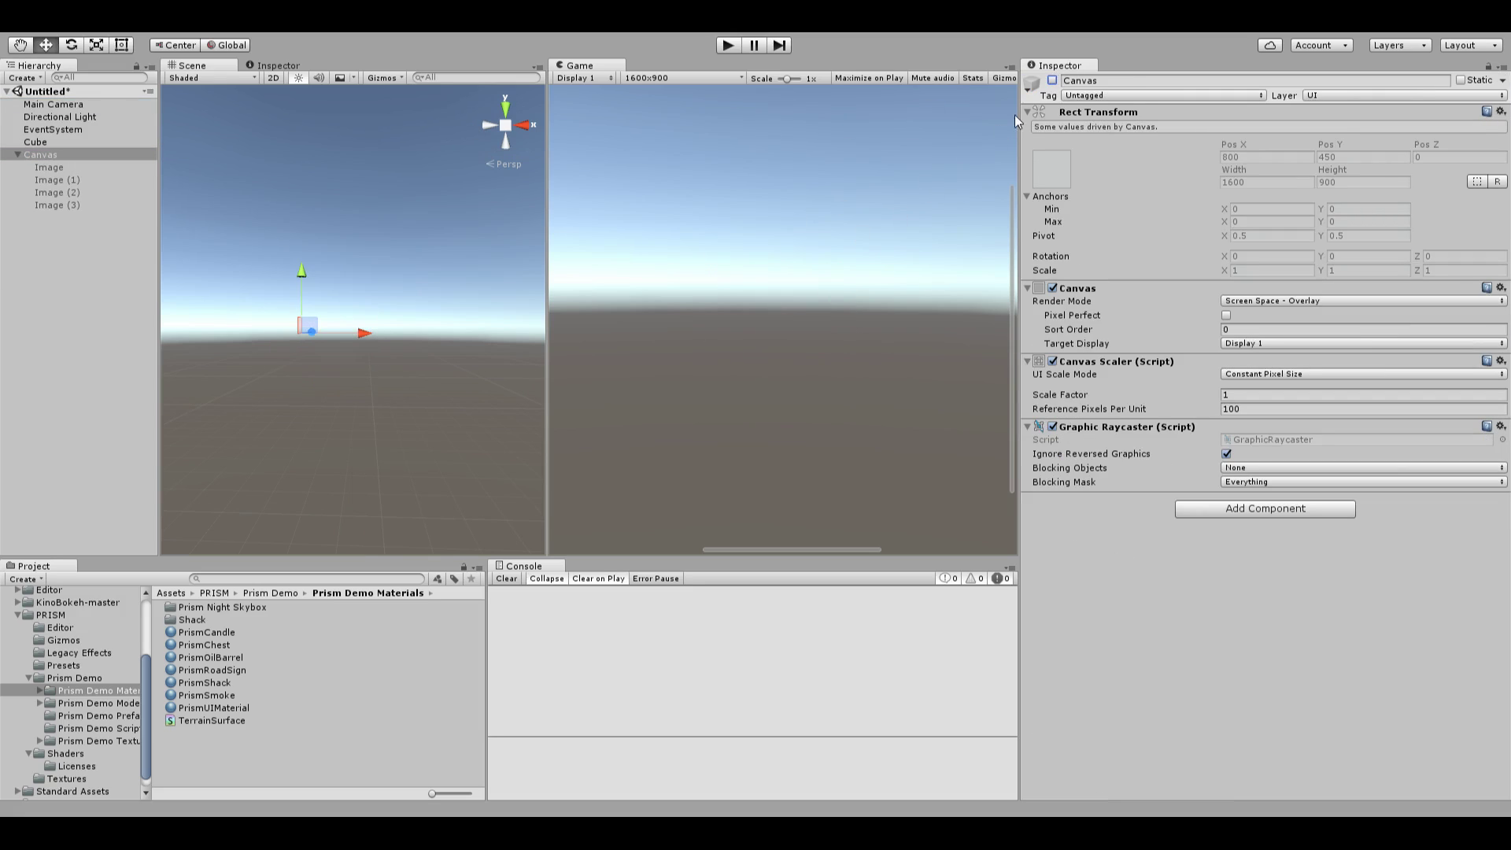
left_click(1053, 81)
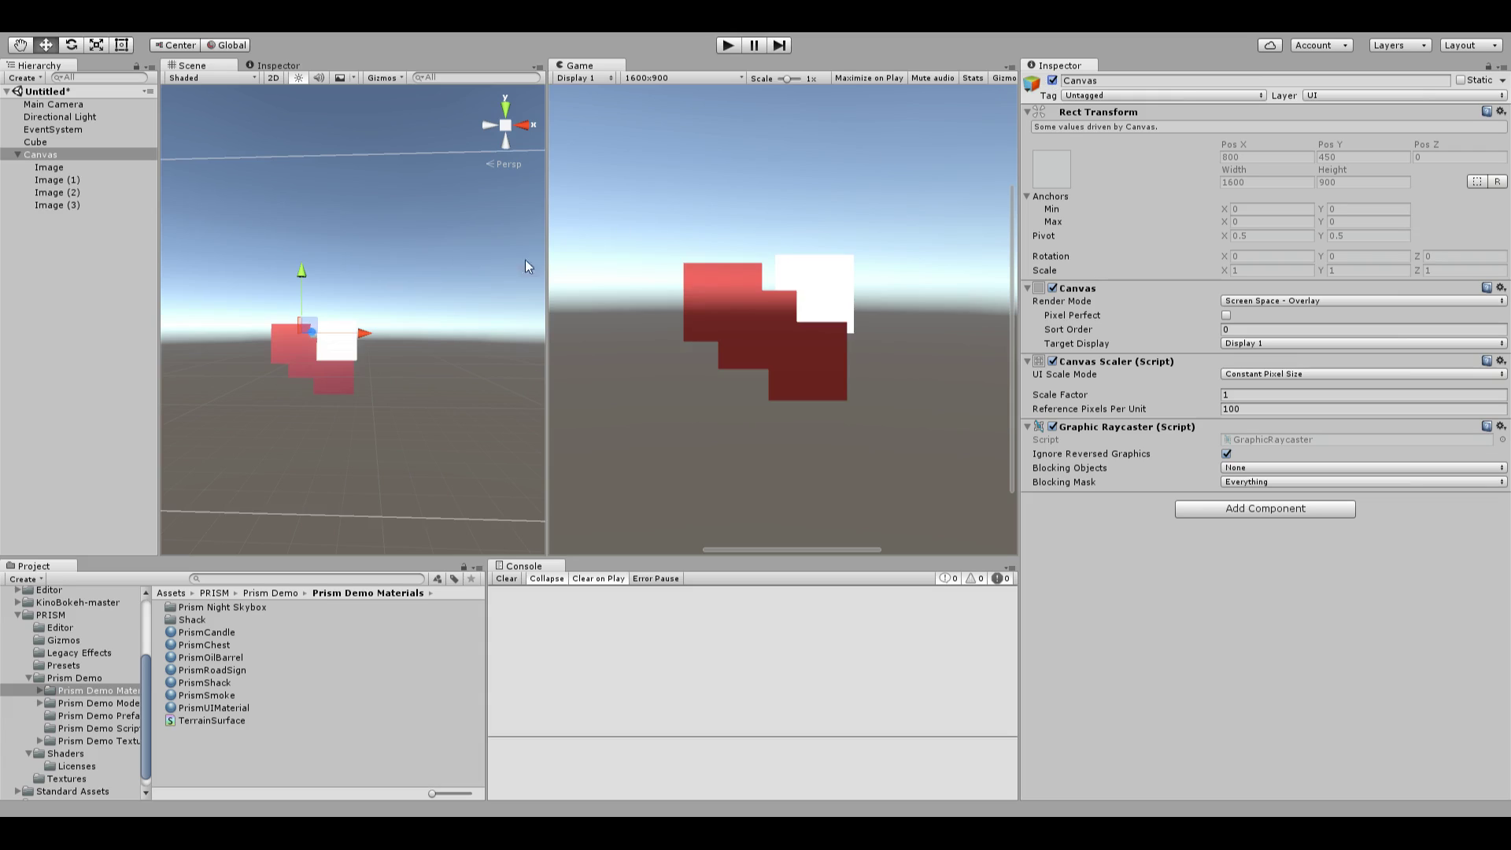
left_click(353, 350)
left_click_drag(360, 347, 390, 315)
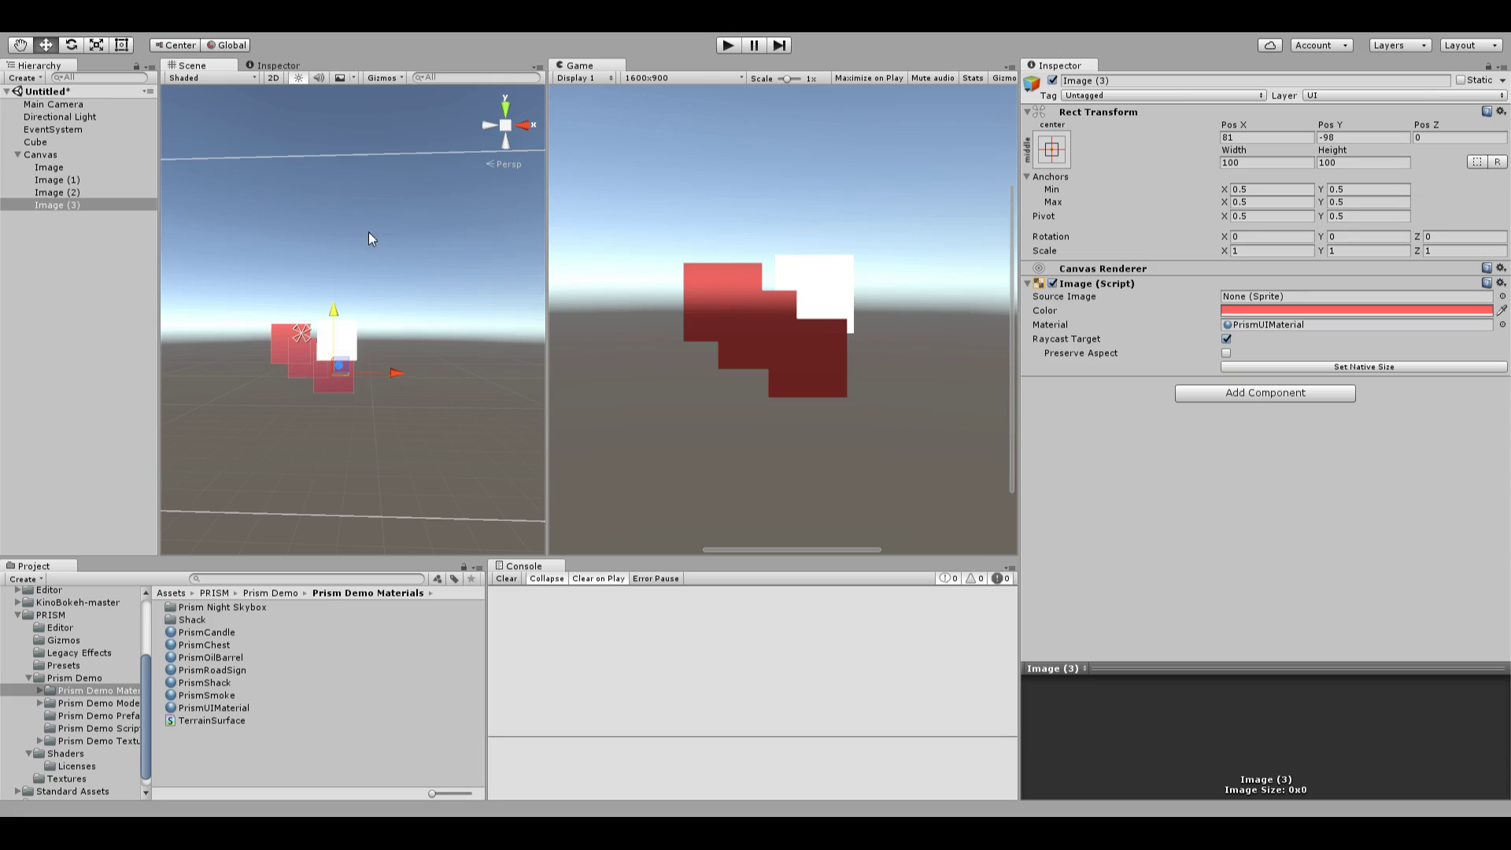
Step: Turn off Use Bloom tex for UI blur on Main Camera and set PrismUIMaterial's Flip to 1
left_click(78, 103)
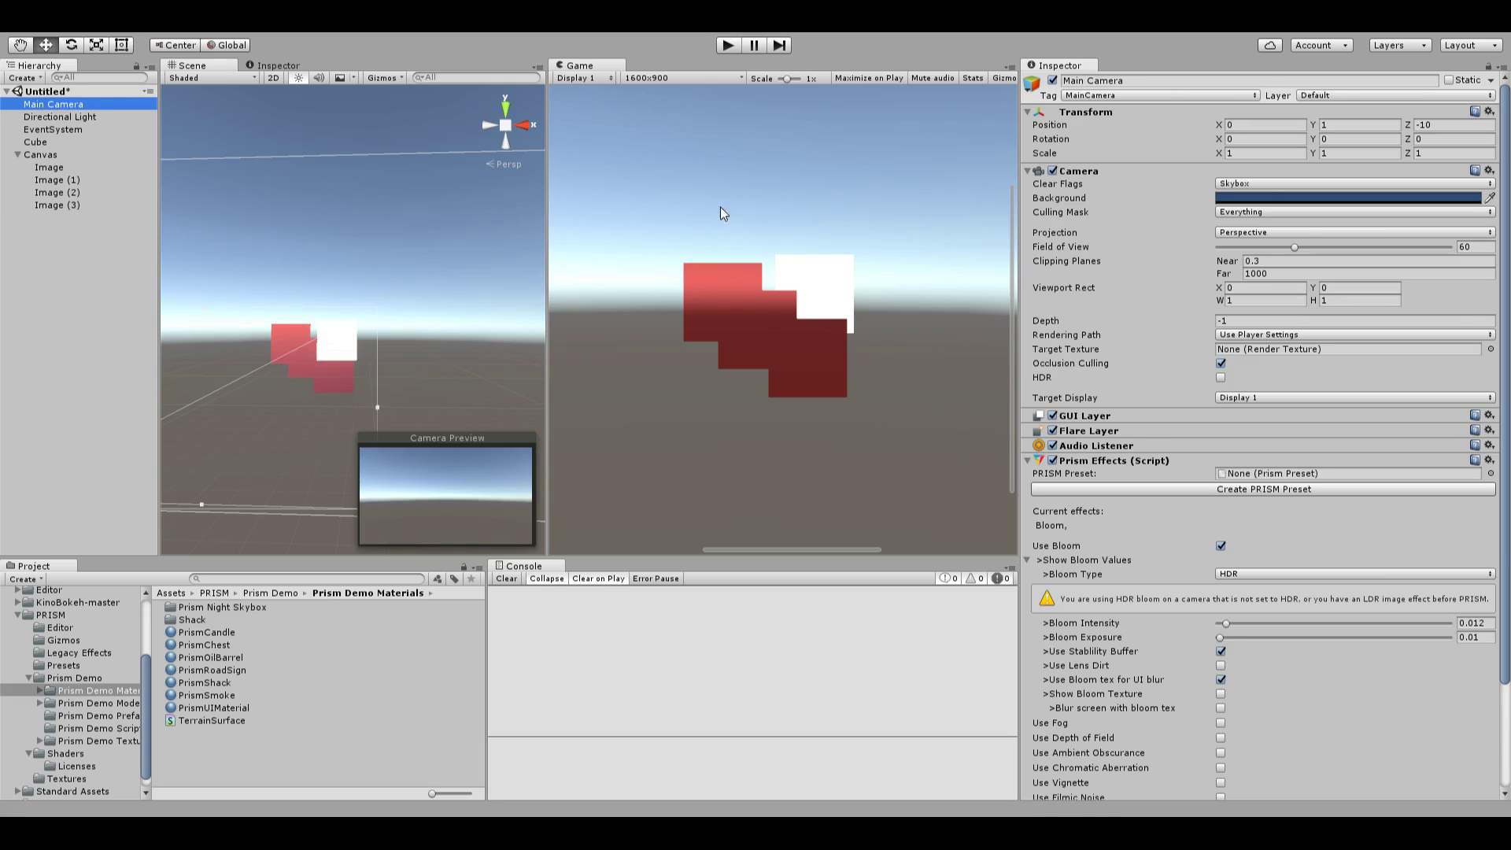
scroll(1126, 382, "down", 3)
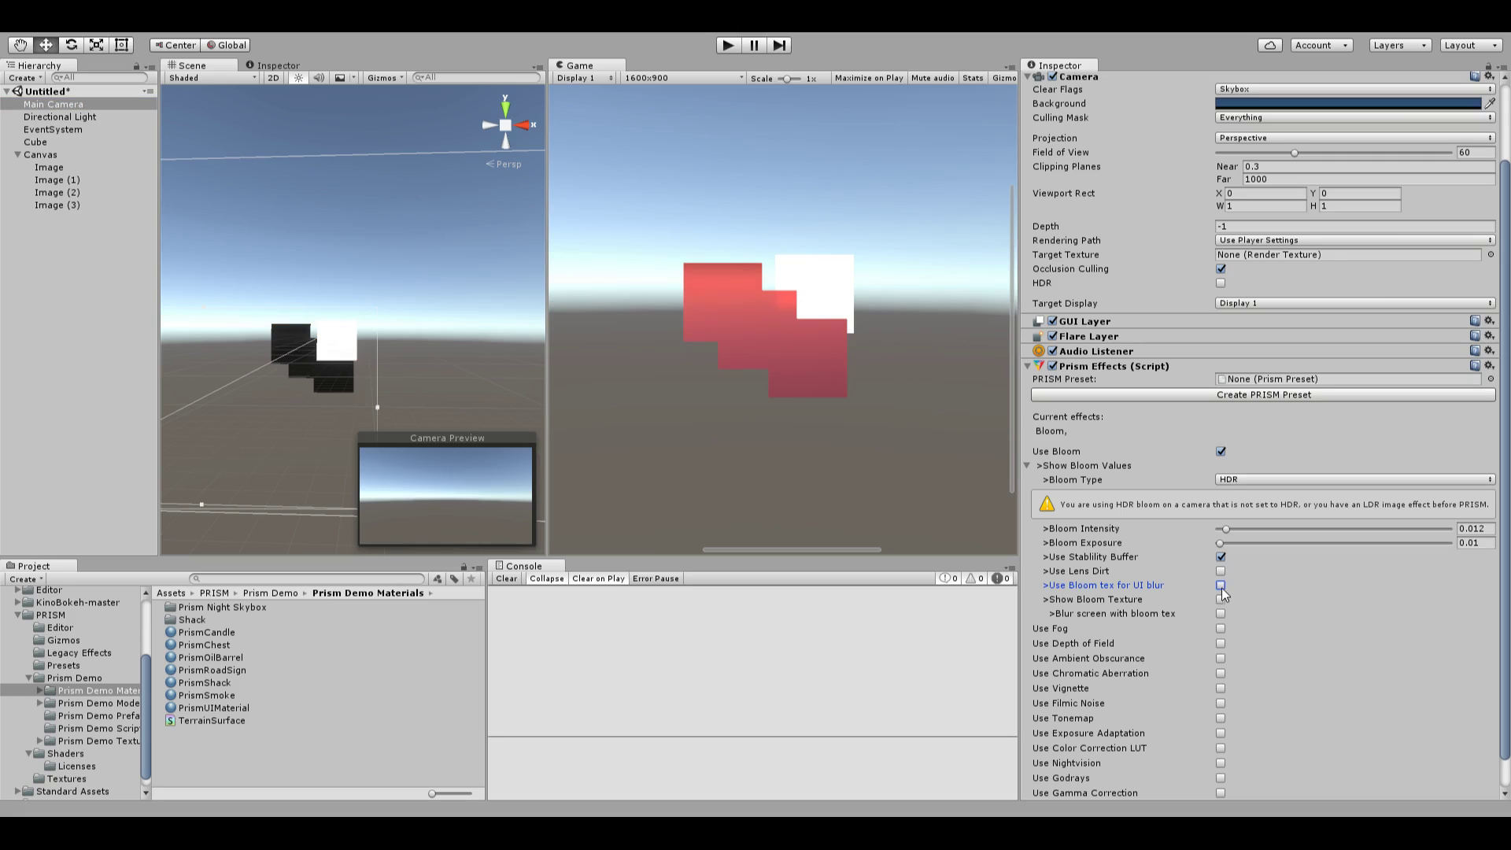
left_click(291, 709)
left_click(1481, 116)
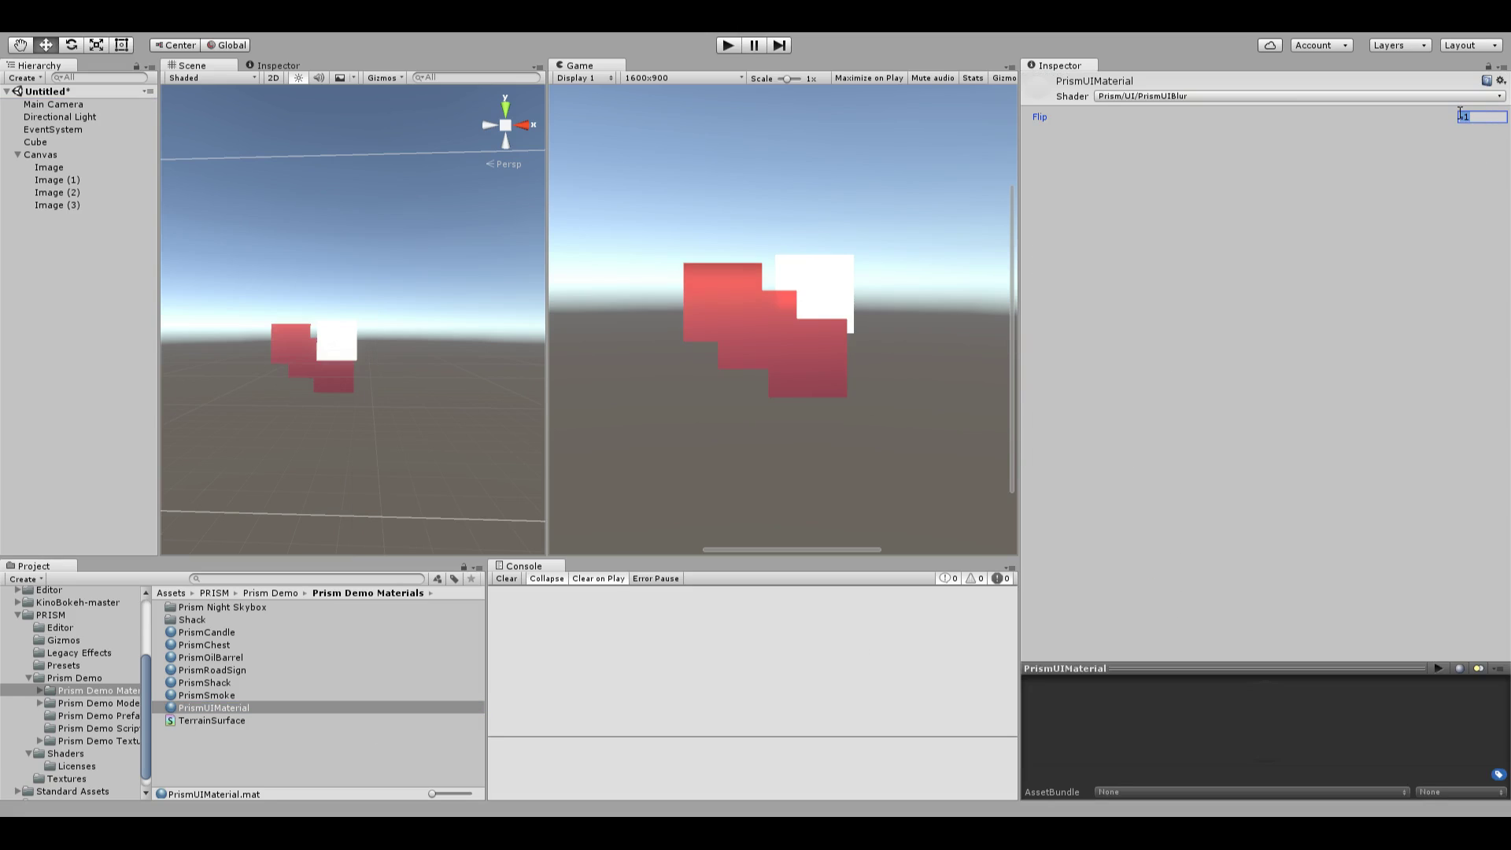
type("1")
key("Return")
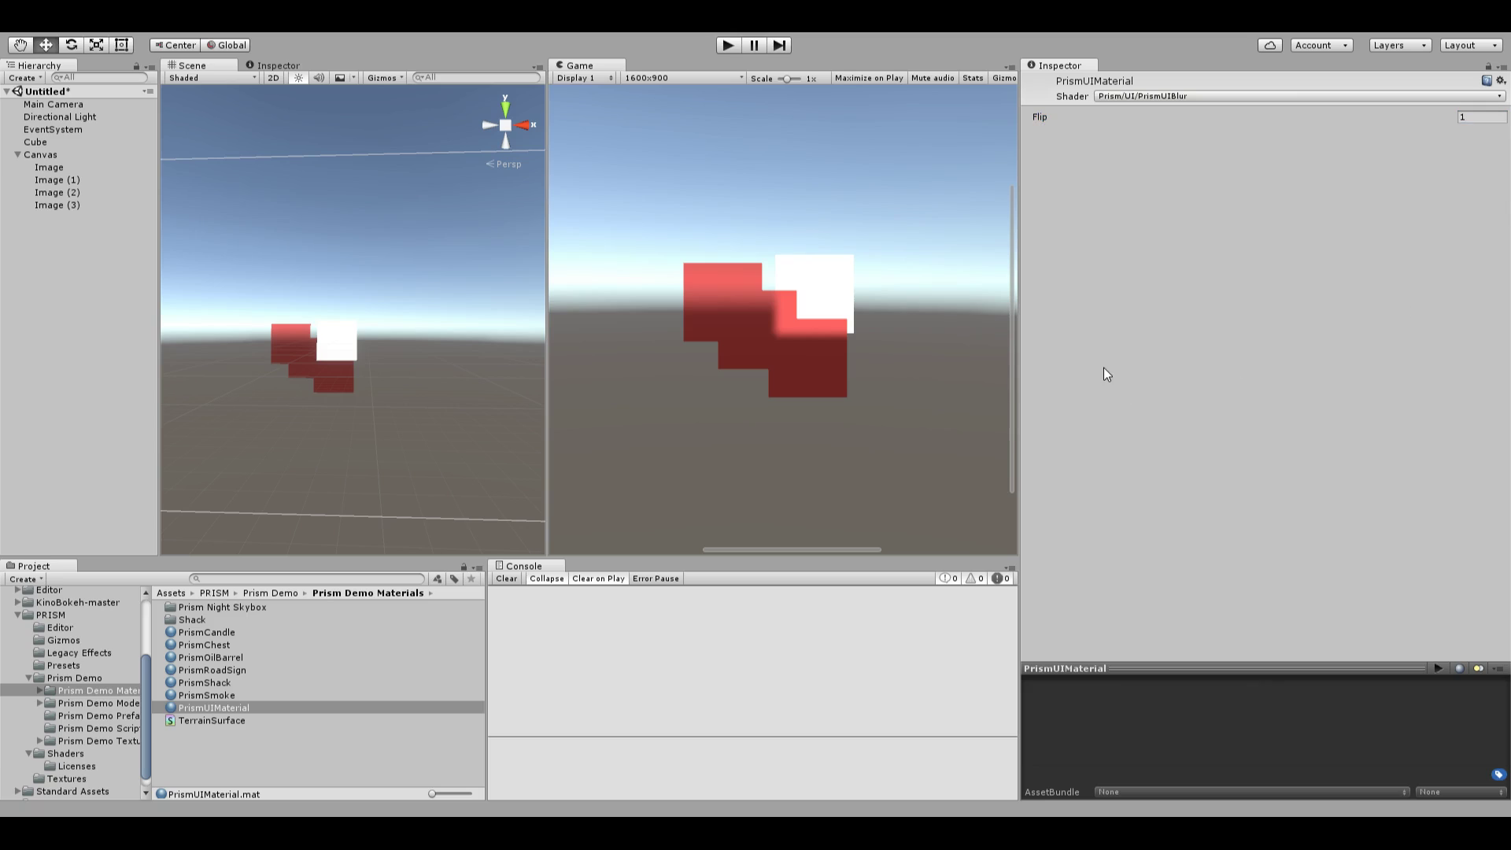